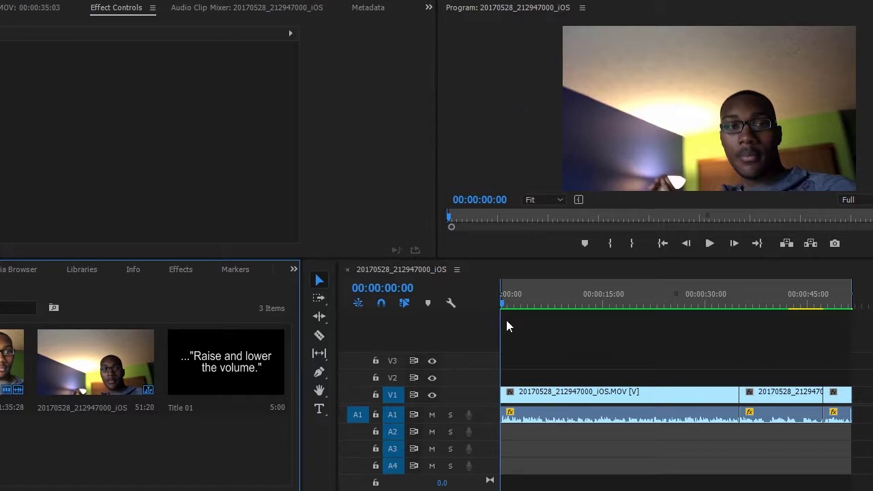
- Preview the sequence by scrubbing to about 17 seconds and back to its beginning
left_click_drag(506, 303, 623, 315)
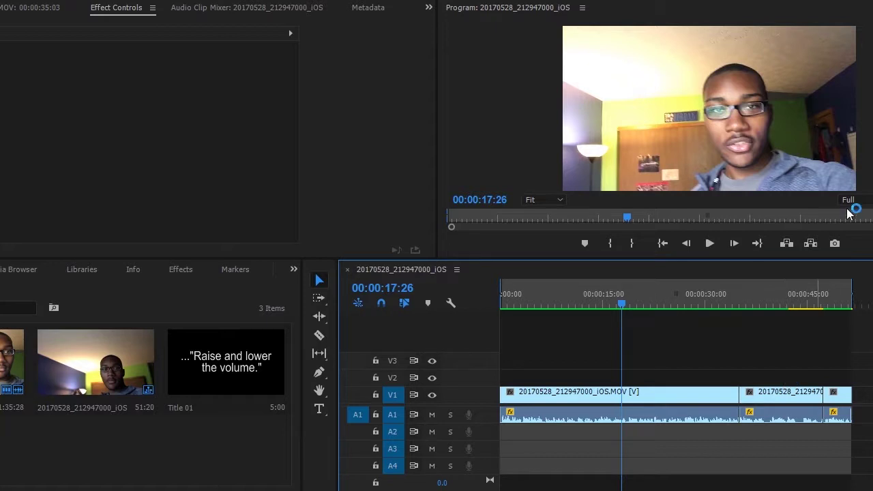
left_click_drag(631, 306, 475, 289)
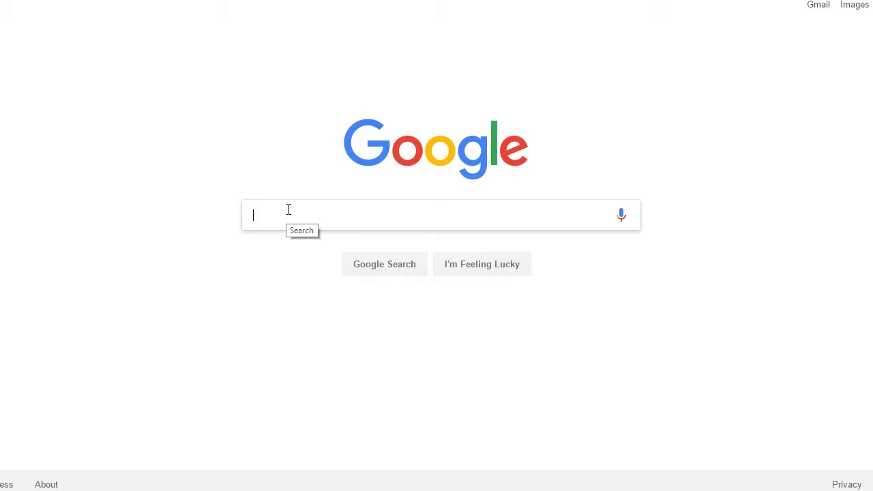
- Search Google for "youtube video to mp3 converter" and open the "YouTube to MP3 - Online Video Converter" result
type("YOU")
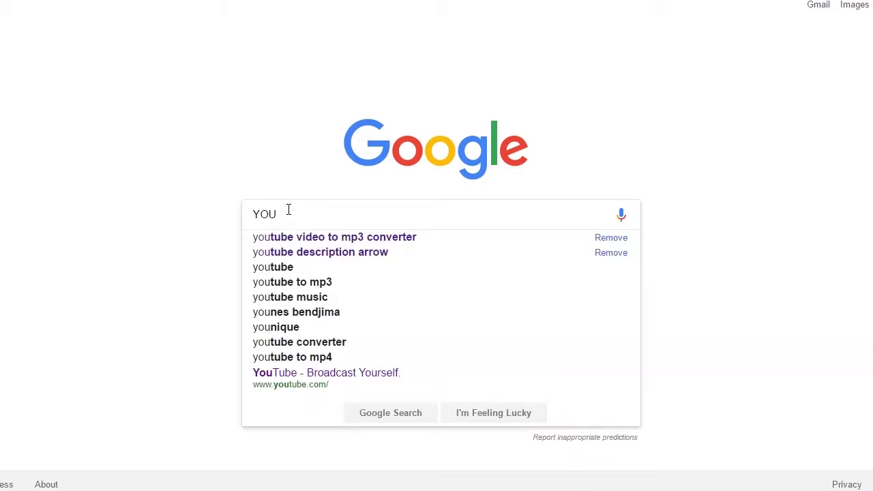
key("BackSpace")
key("BackSpace")
key("BackSpace")
type("you")
left_click(368, 238)
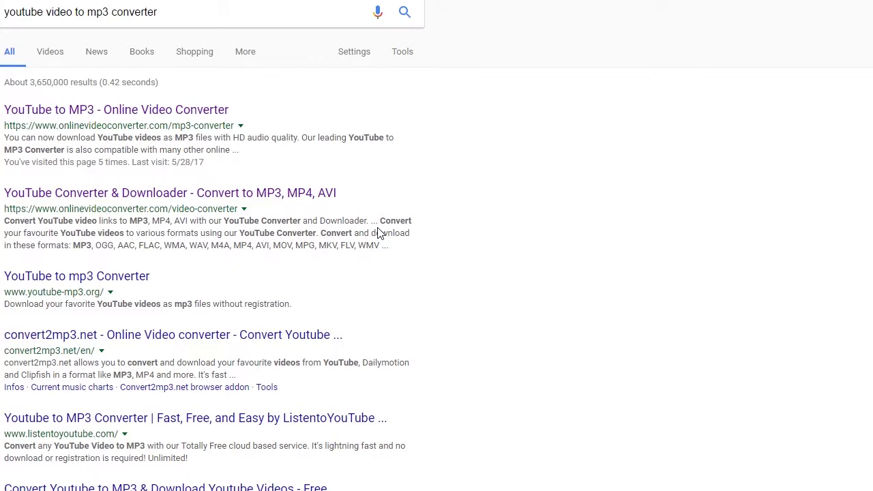
left_click(60, 116)
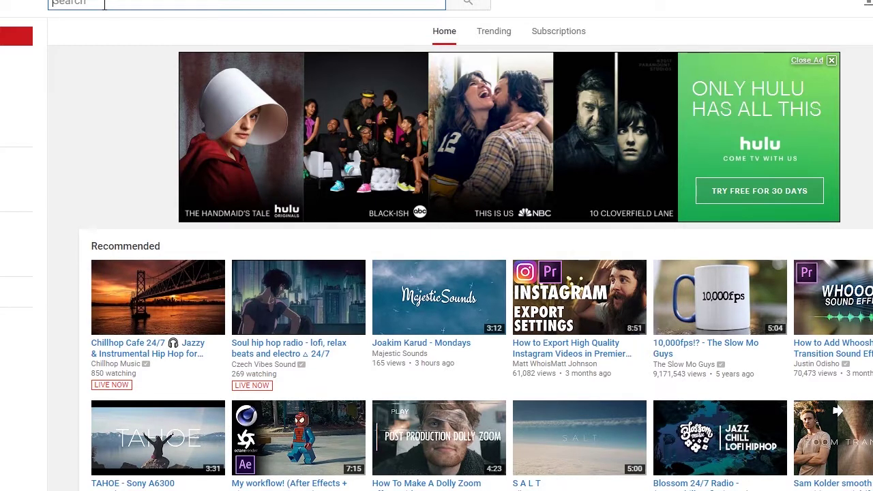
- Search YouTube for "ding sound effect", open the GamingSoundEffectsFTW video and pause it
left_click(61, 9)
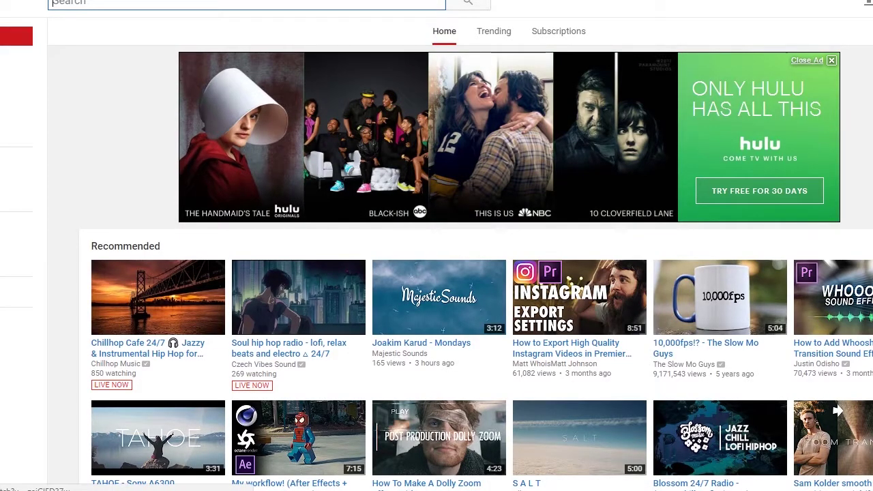
type("ding d")
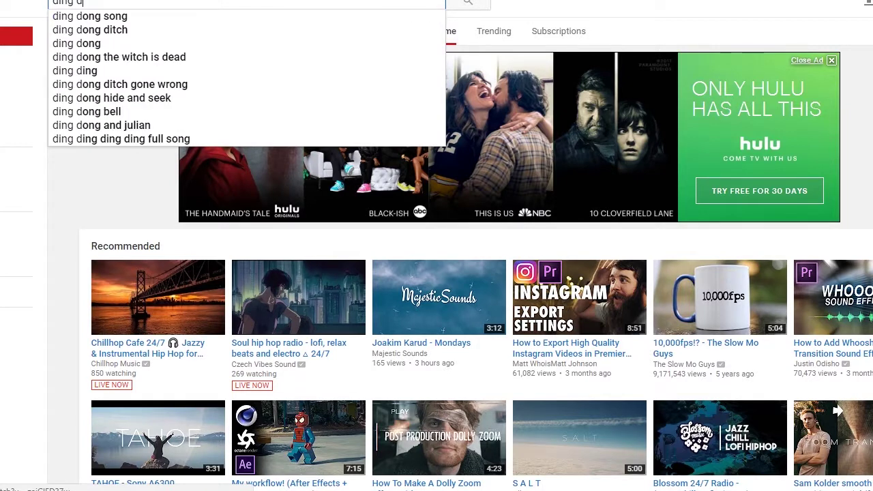
key("BackSpace")
type("so")
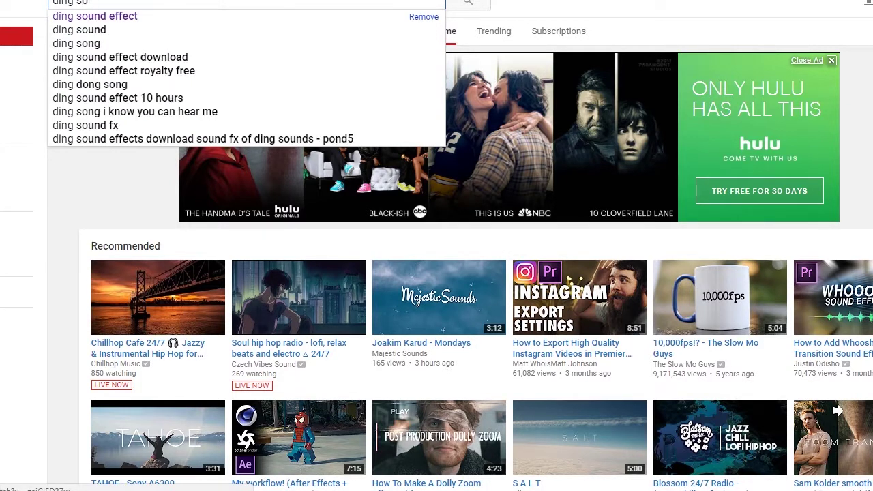
left_click(139, 17)
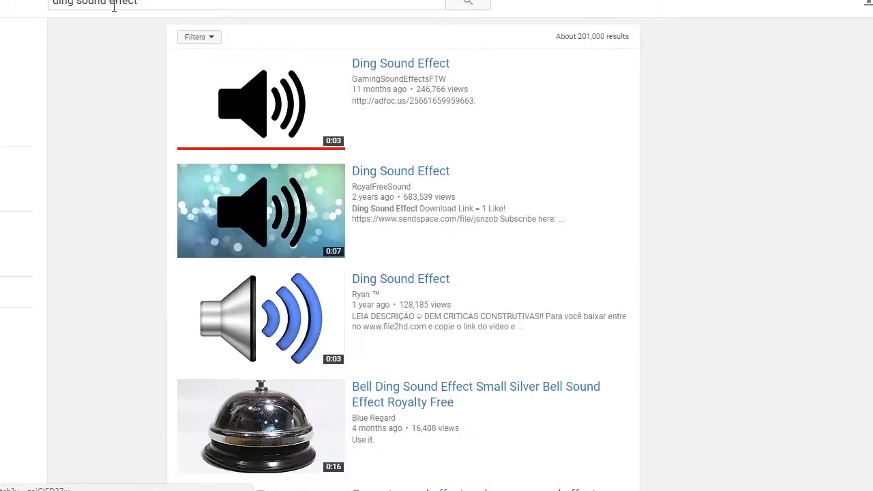
left_click(244, 96)
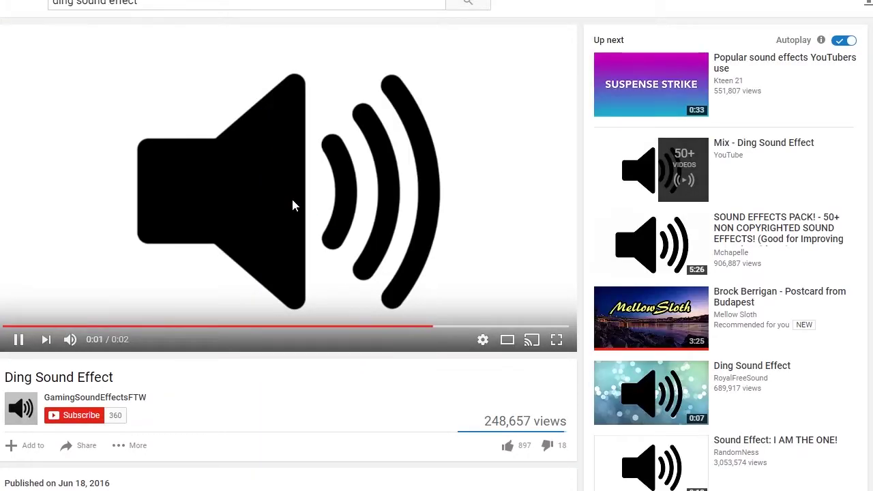
left_click(293, 205)
- Copy the Ding Sound Effect video's link and paste it into the online converter's link field
right_click(132, 3)
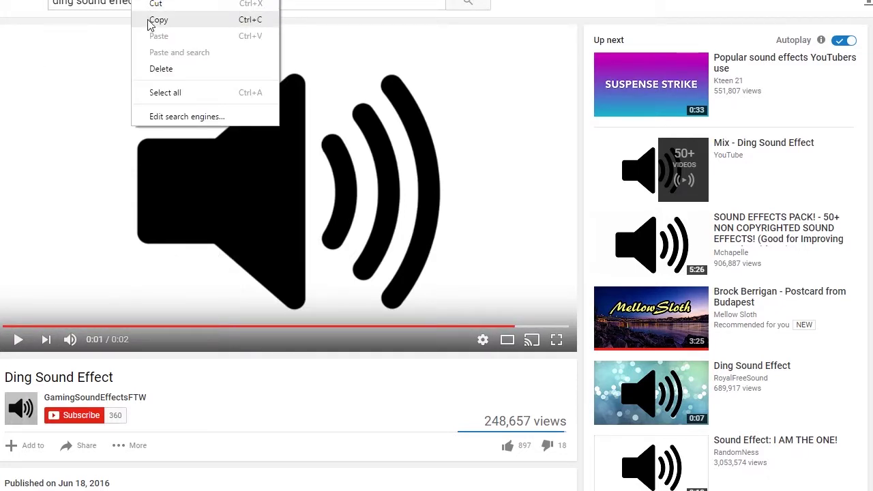
left_click(150, 22)
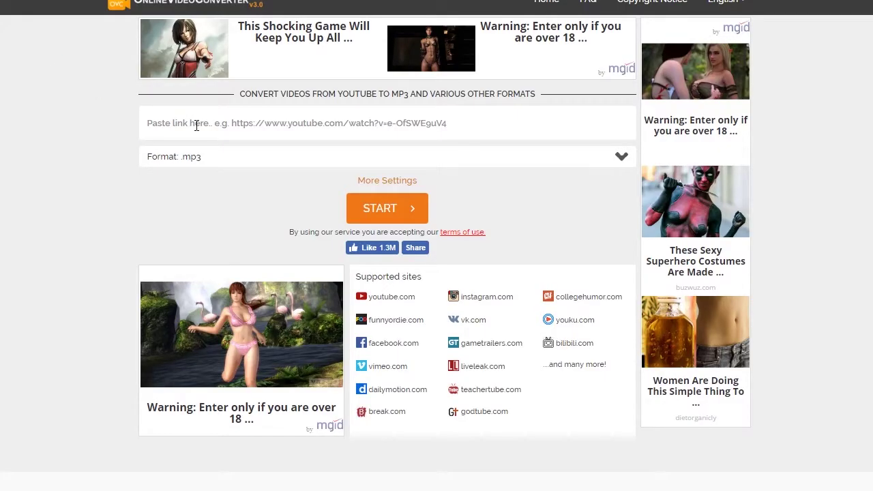
right_click(197, 124)
left_click(232, 209)
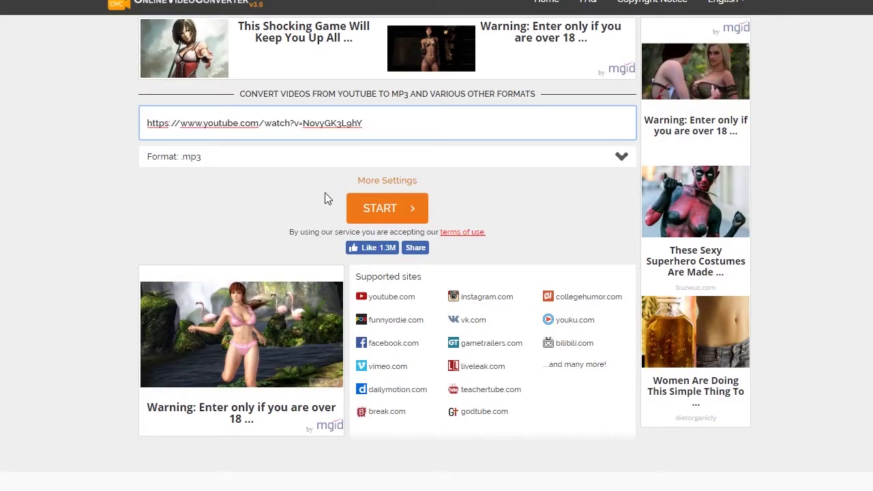
- Look over the converter's available audio and video output formats
left_click(230, 159)
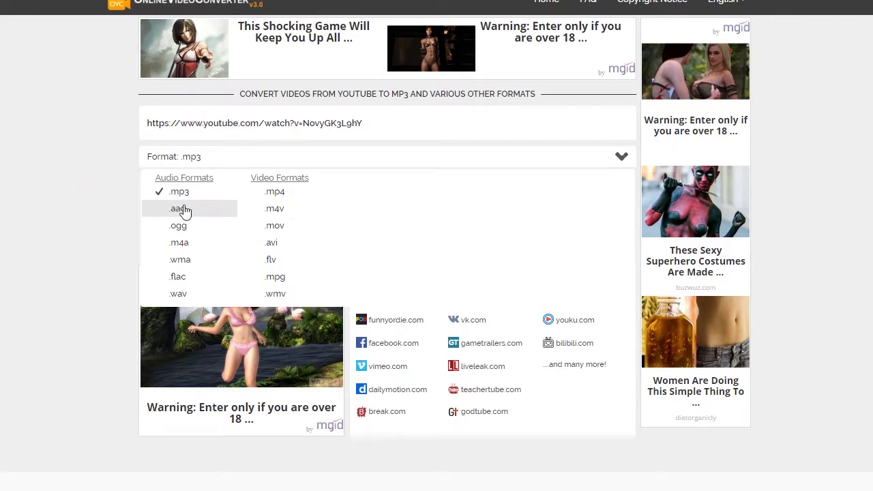
left_click_drag(216, 183, 133, 175)
left_click(121, 185)
left_click(221, 164)
left_click(48, 209)
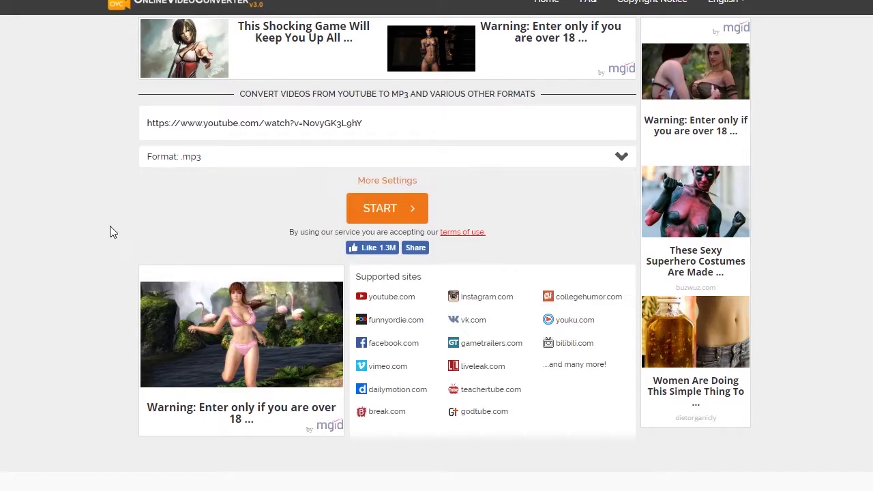
- Convert the pasted Ding Sound Effect link to .mp3 and download the resulting file
left_click(385, 209)
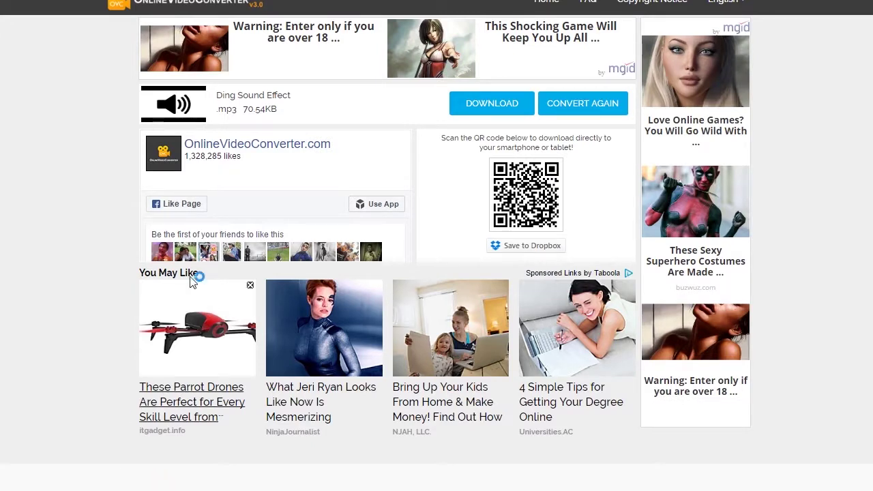
left_click(493, 103)
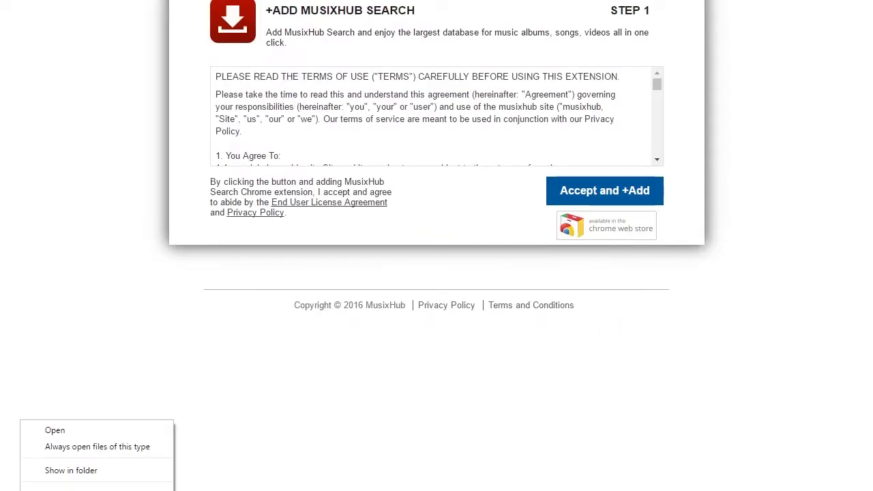
left_click(182, 112)
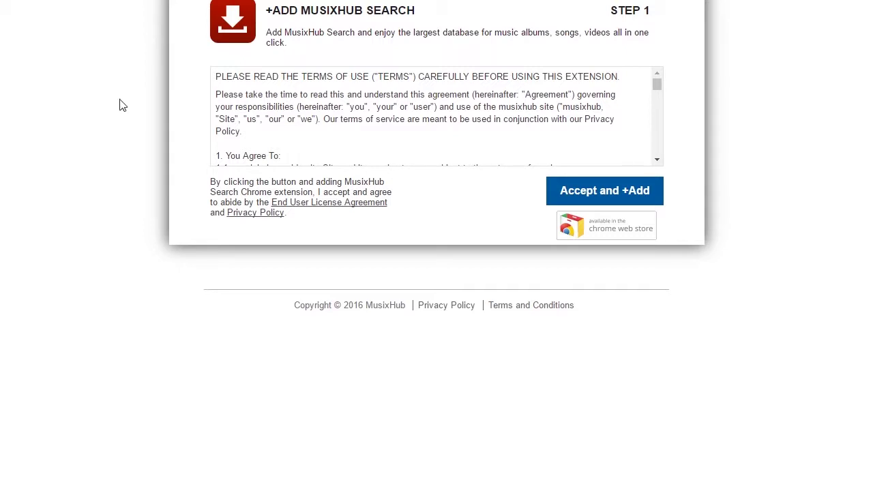
- Show the downloaded Ding Sound Effect.mp3 in its folder and try to move it to the Sound FX folder
right_click(28, 489)
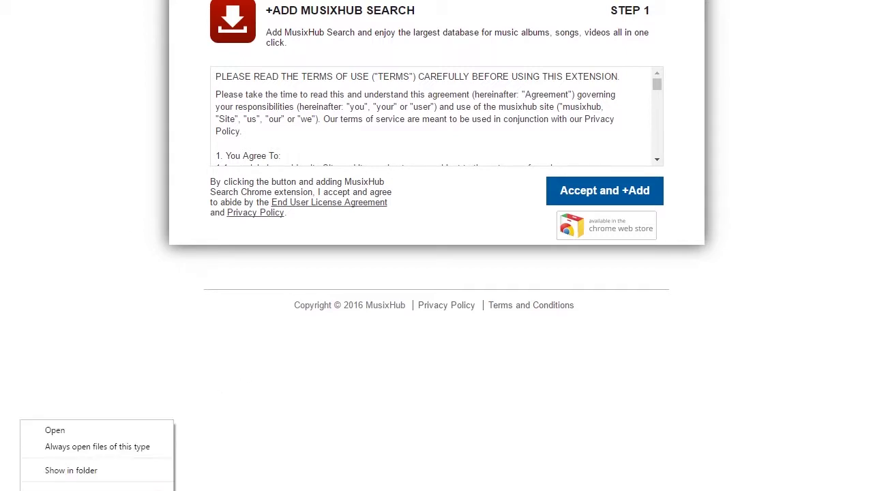
left_click(61, 470)
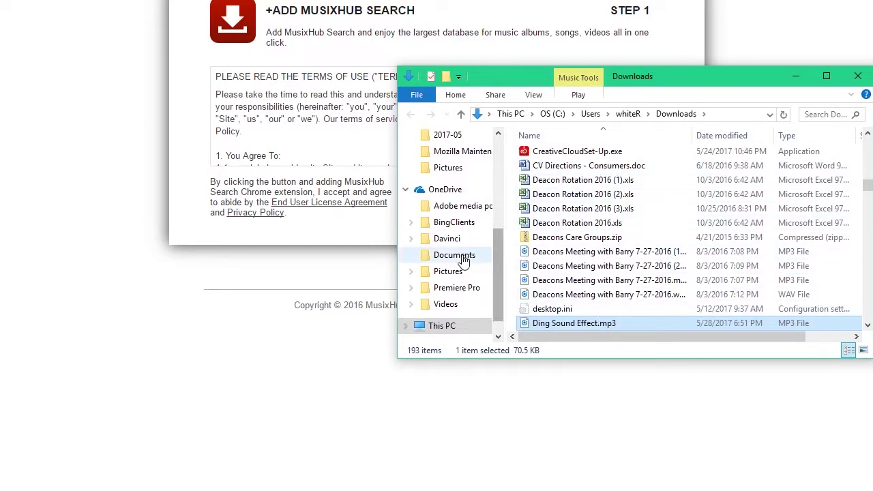
scroll(450, 265, "up", 3)
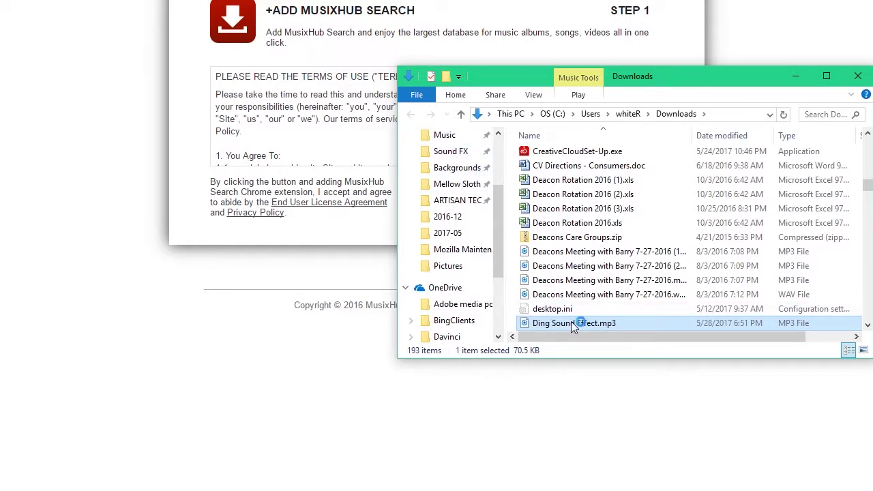
left_click_drag(571, 321, 454, 267)
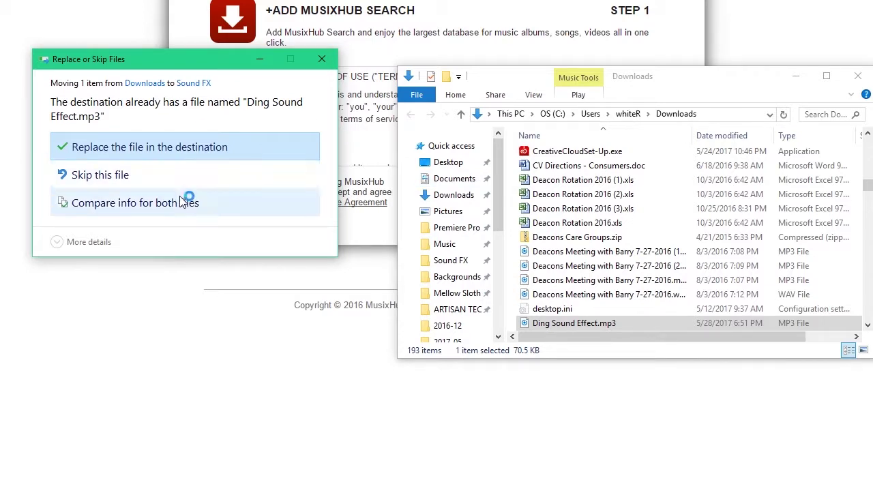
left_click(132, 149)
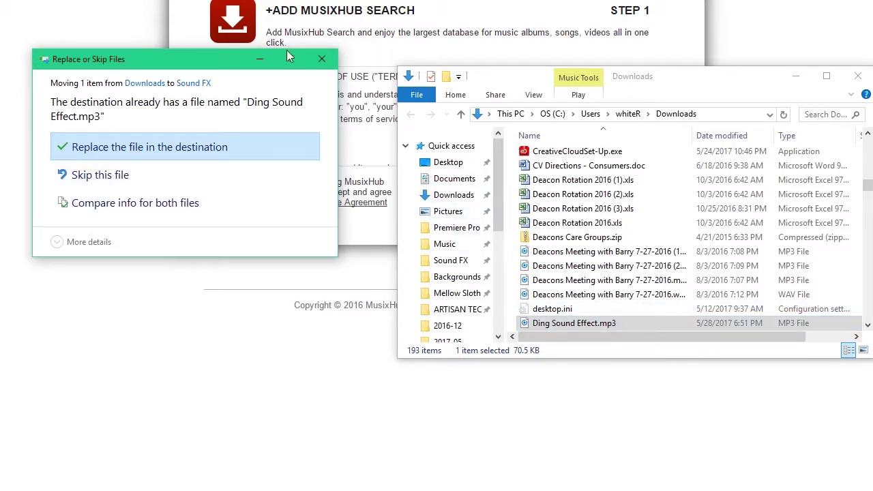
left_click(455, 197)
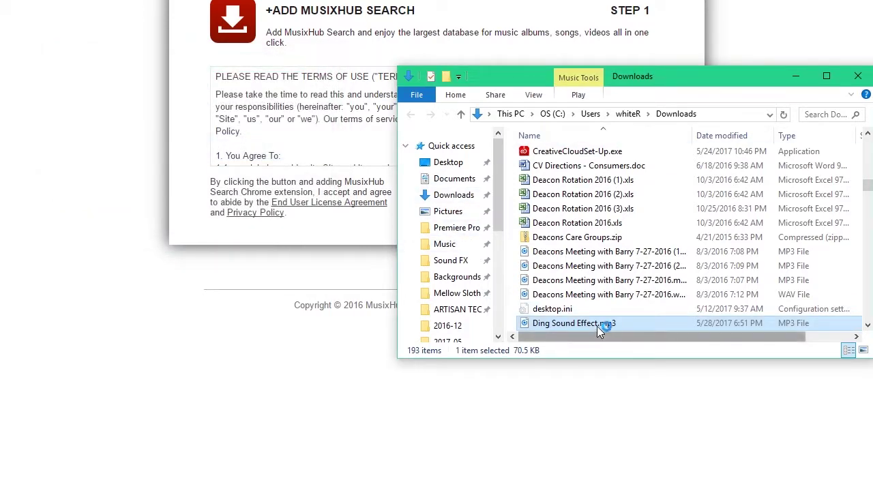
left_click(596, 324)
scroll(600, 242, "down", 4)
scroll(598, 279, "up", 8)
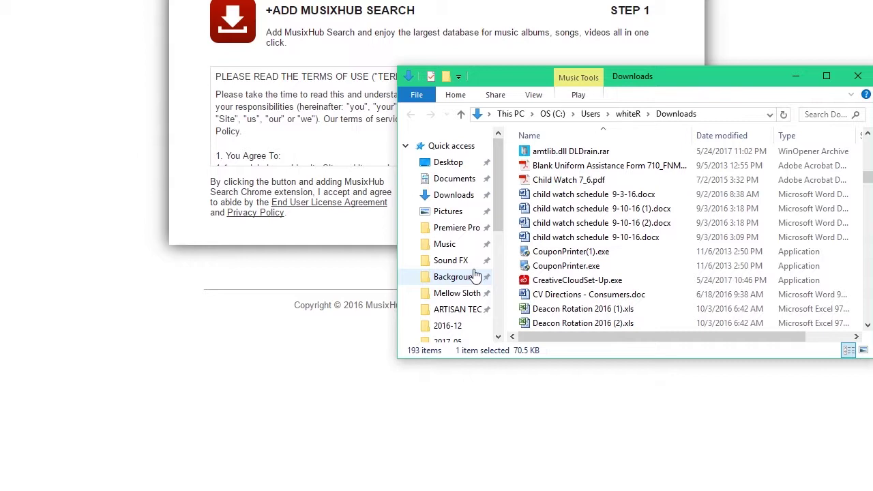
left_click(857, 76)
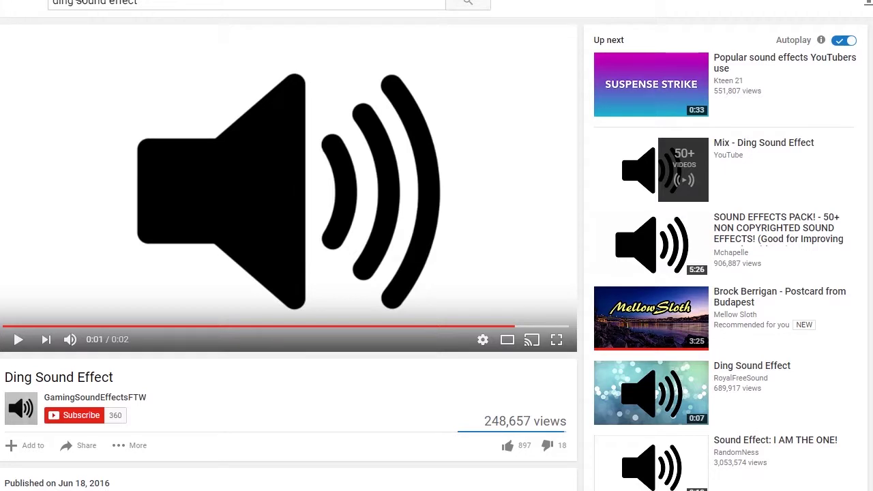
- Search YouTube for "jordyn edmonds", open "Jordyn Edmonds - Madness" and pause it at the start
triple_click(172, 5)
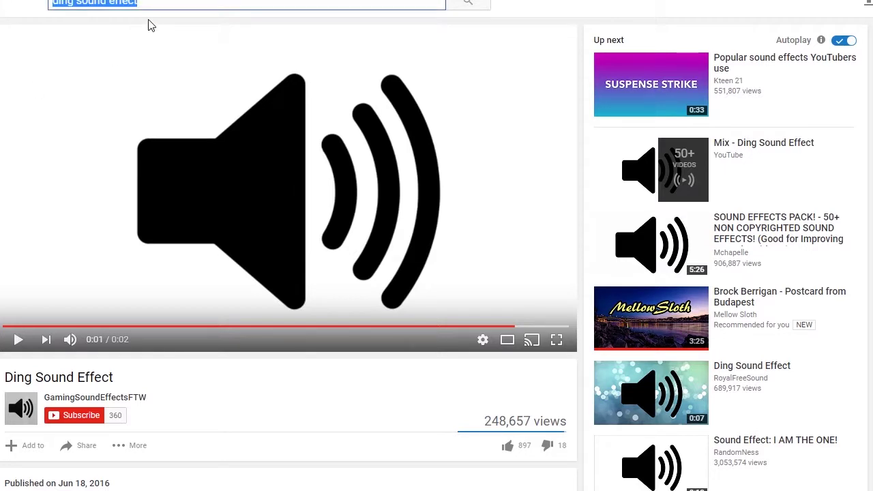
type("joryn")
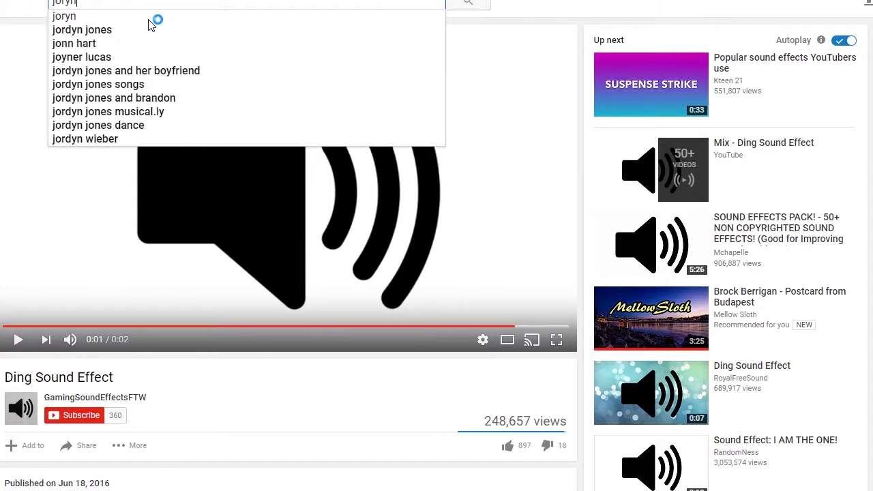
key("BackSpace")
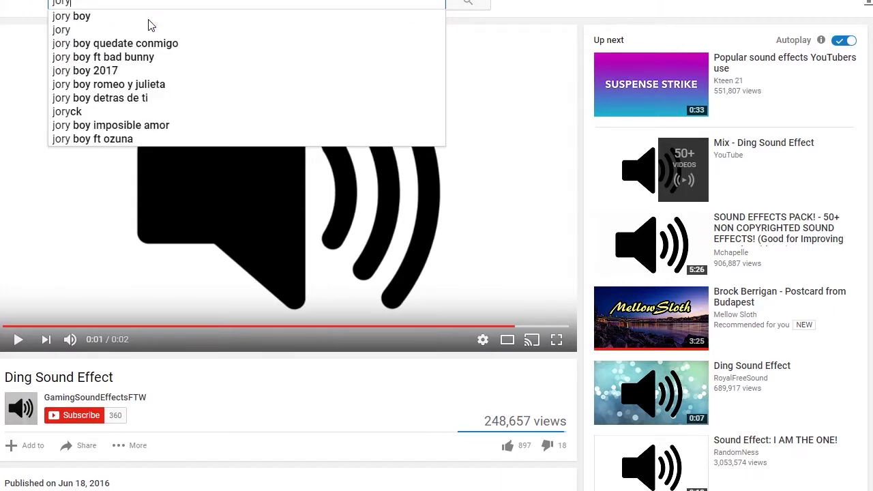
key("BackSpace")
type("dyn e")
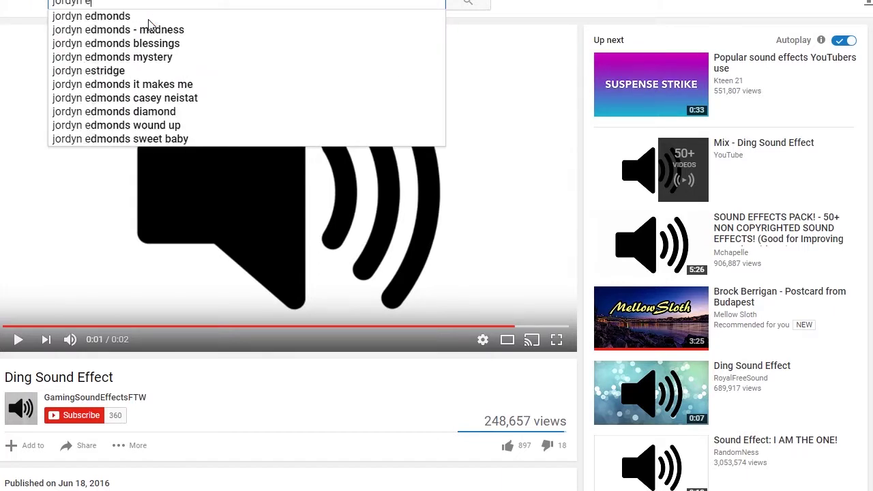
type("d")
left_click(114, 18)
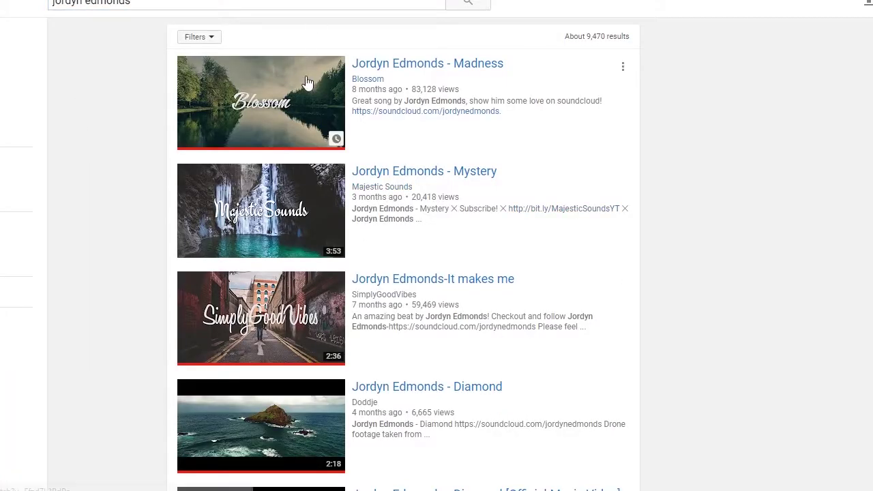
left_click(307, 81)
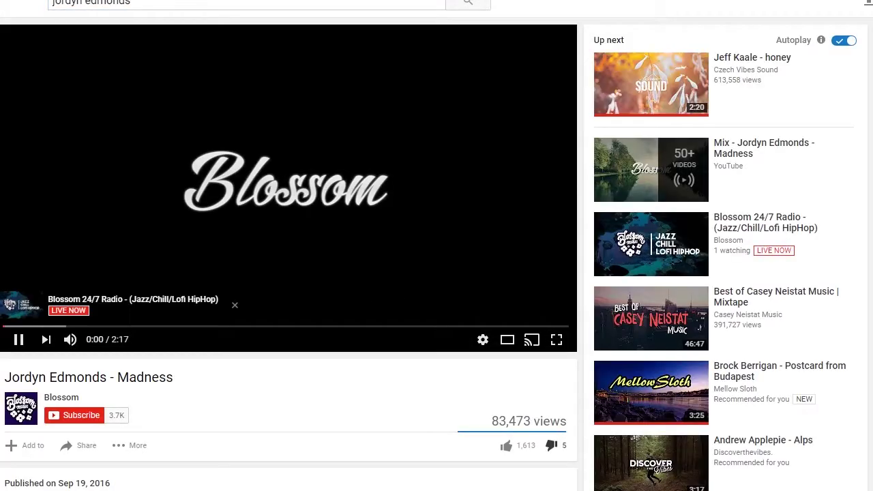
left_click(19, 339)
left_click(5, 328)
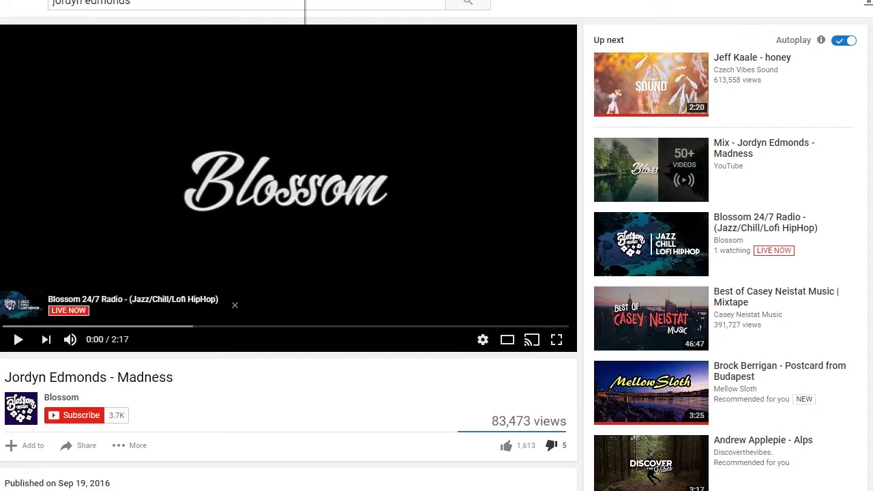
- Copy the "Jordyn Edmonds - Madness" video link and convert it to .mp3 with the online video converter
right_click(158, 2)
left_click(175, 24)
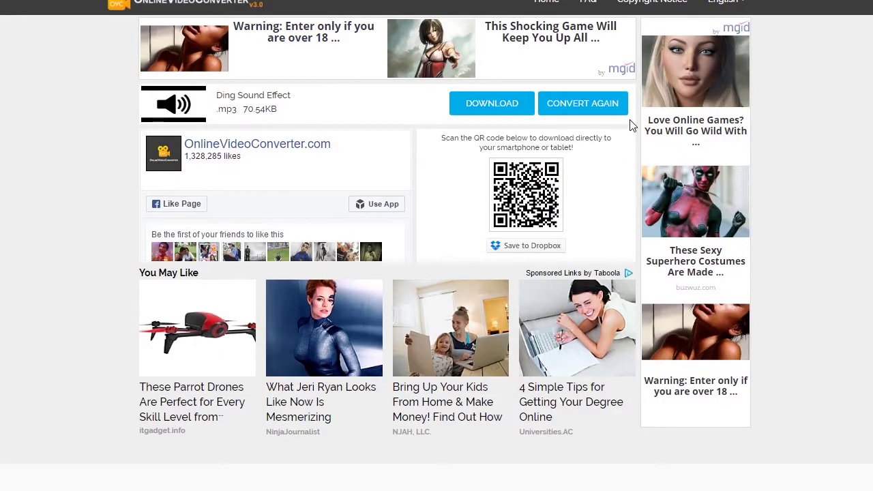
left_click(563, 114)
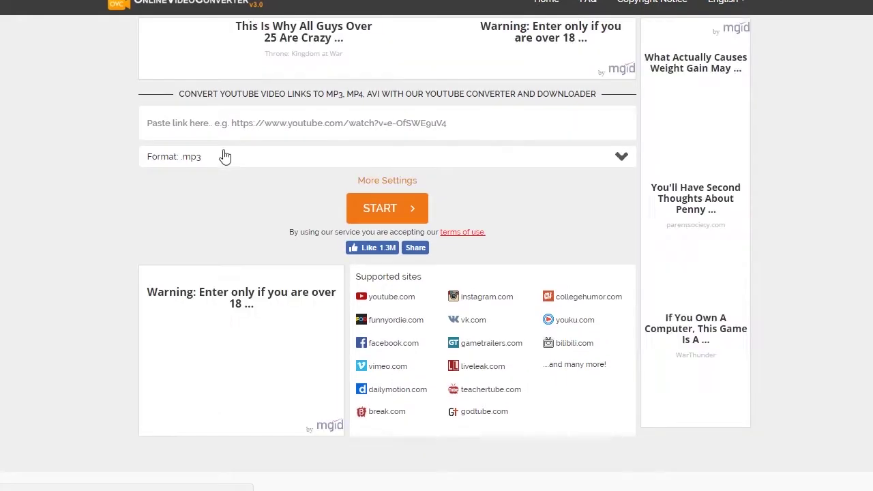
left_click(224, 126)
right_click(247, 121)
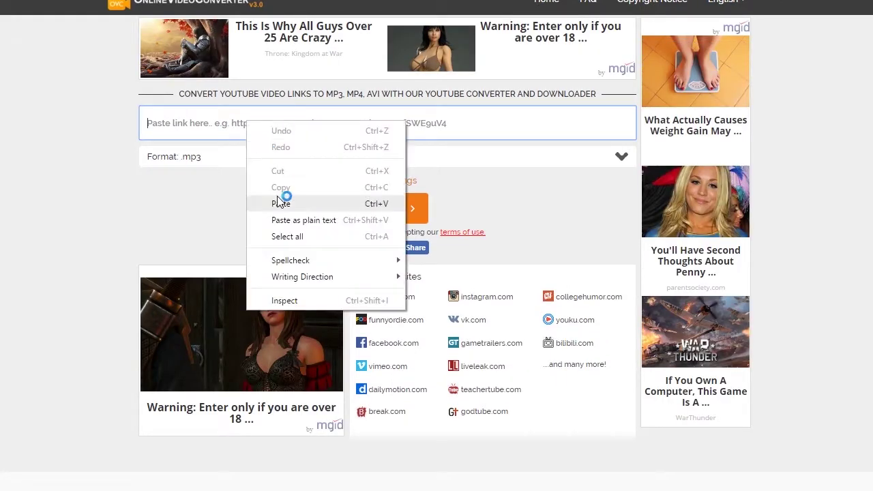
left_click(276, 201)
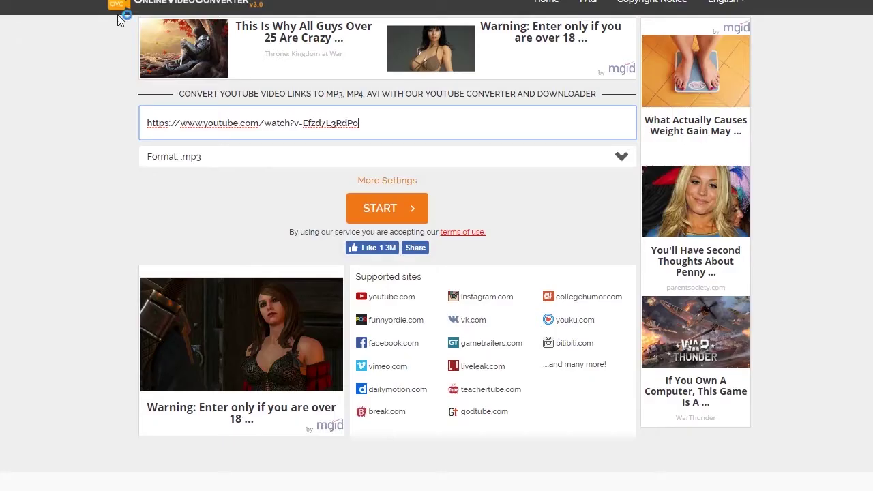
left_click(373, 207)
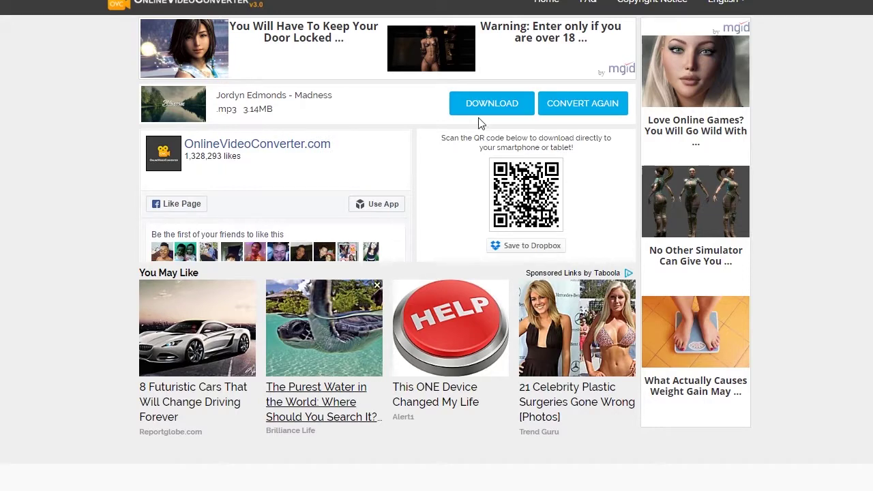
left_click(593, 106)
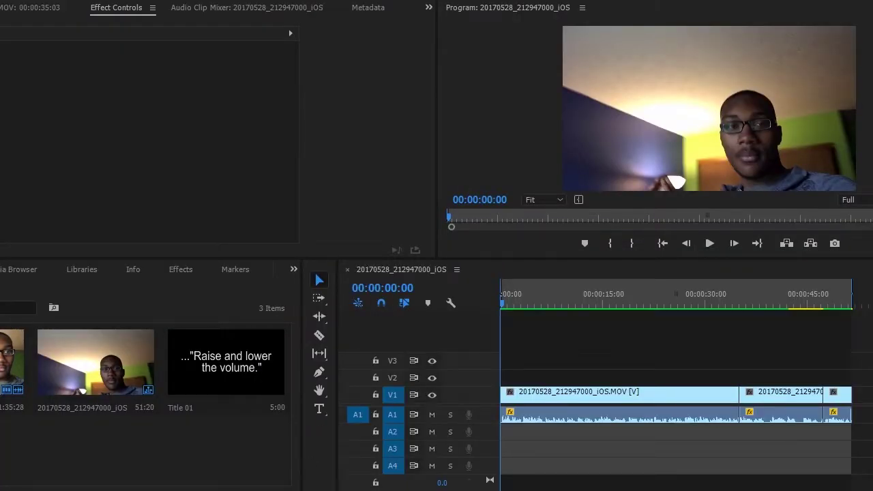
- Switch to Premiere Pro and import Ding Sound Effect.mp3 from the Sound FX folder into the project
left_click(0, 0)
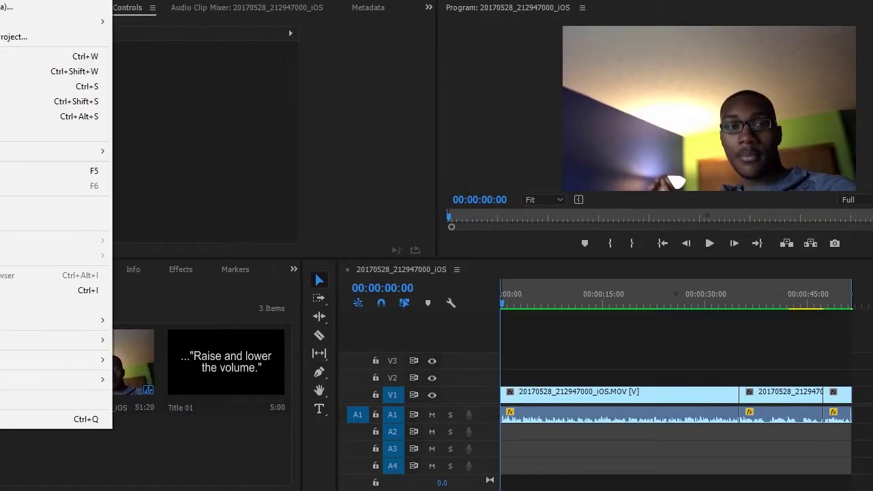
left_click(322, 116)
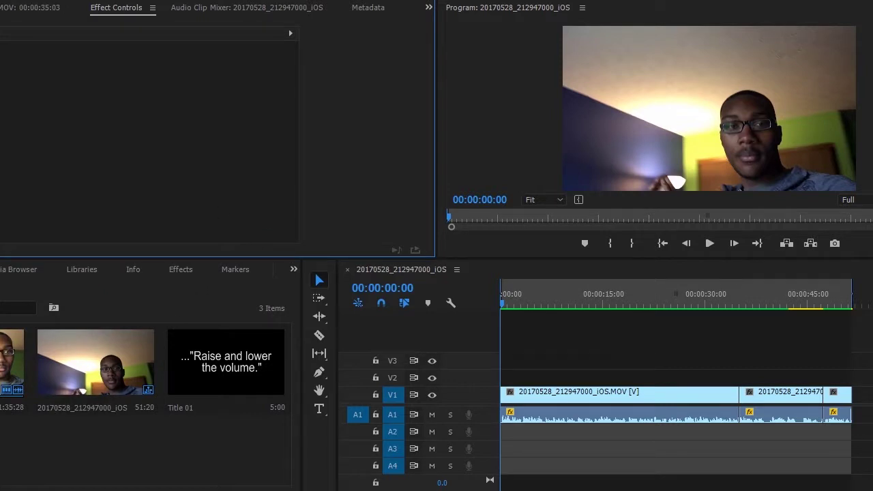
left_click(3, 321)
left_click(0, 0)
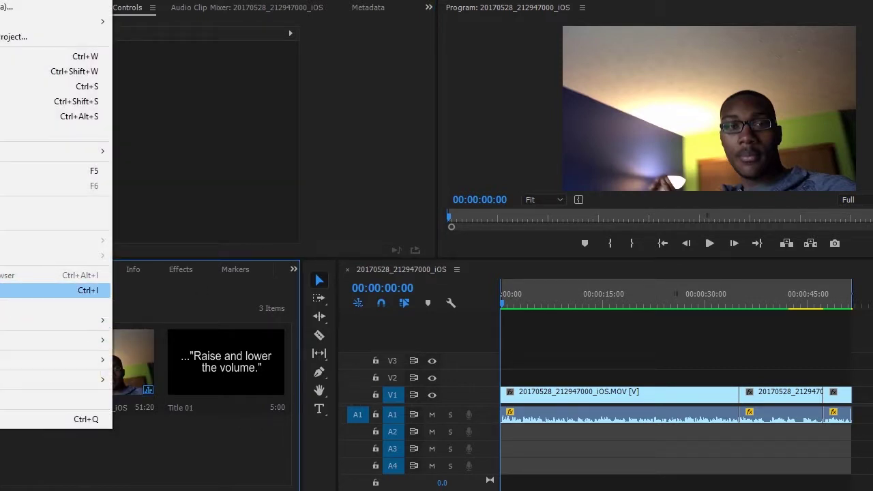
left_click(4, 291)
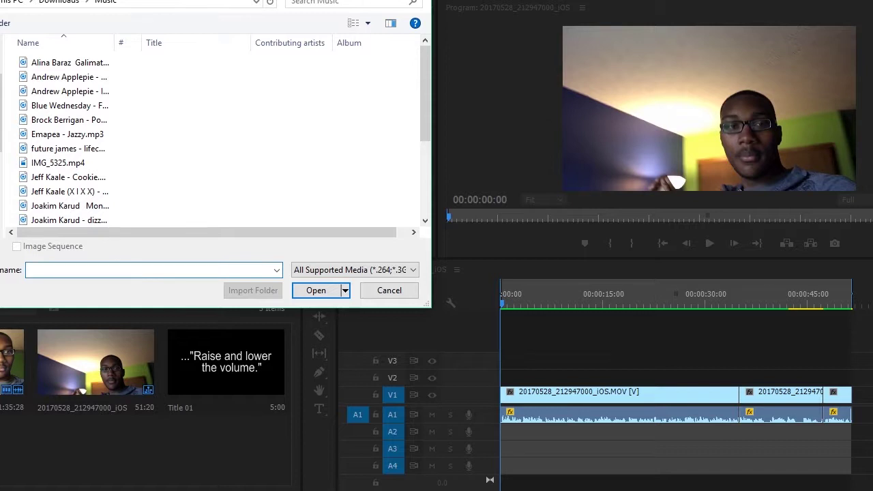
left_click(0, 137)
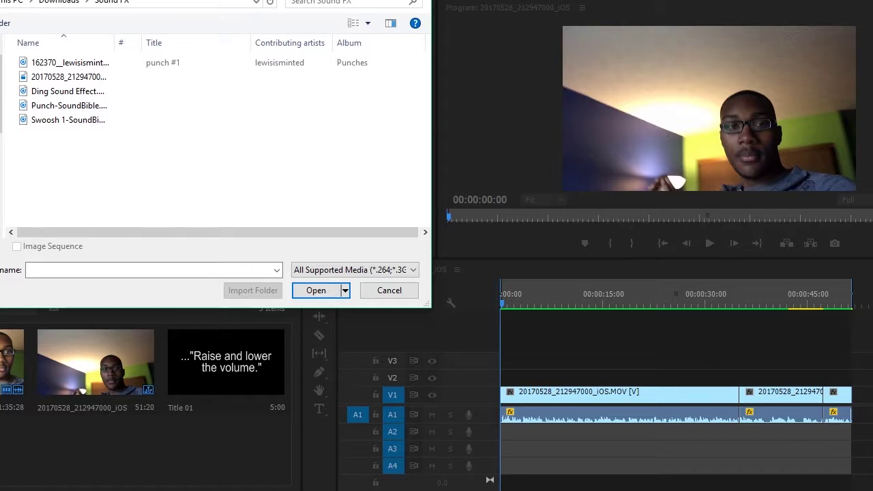
left_click(52, 91)
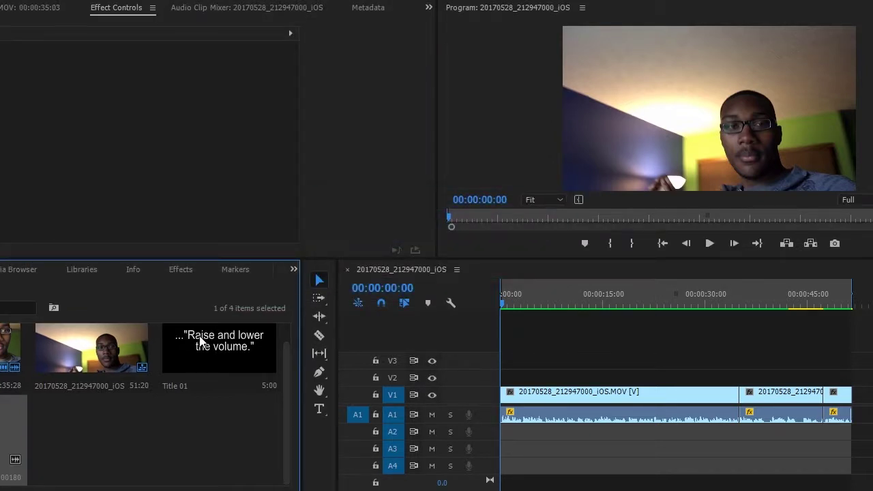
- Preview the second video clip and step back frame by frame to set the playhead at 00:00:38:05, just before the finger is raised
left_click_drag(502, 300, 724, 295)
left_click(709, 243)
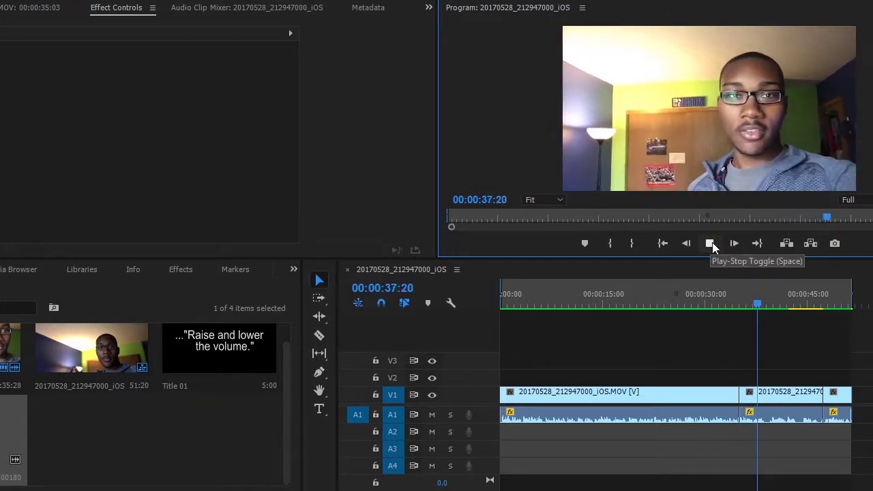
left_click(710, 245)
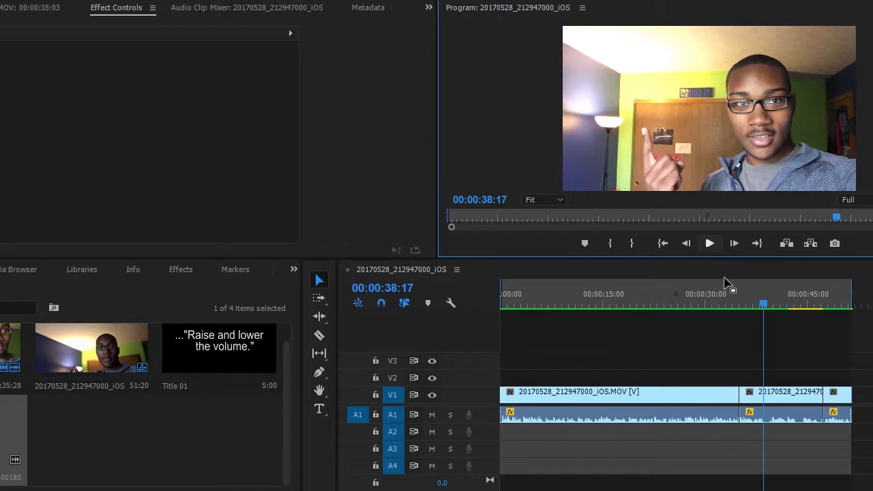
left_click(688, 245)
left_click(688, 244)
left_click(689, 244)
left_click(688, 245)
left_click(688, 244)
left_click(689, 244)
left_click(689, 244)
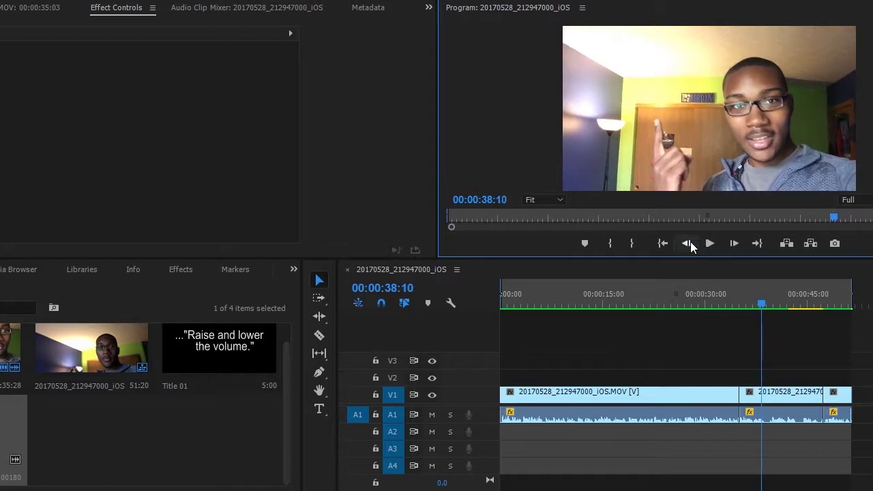
left_click(688, 244)
left_click(689, 244)
left_click(689, 244)
left_click(689, 244)
left_click(689, 244)
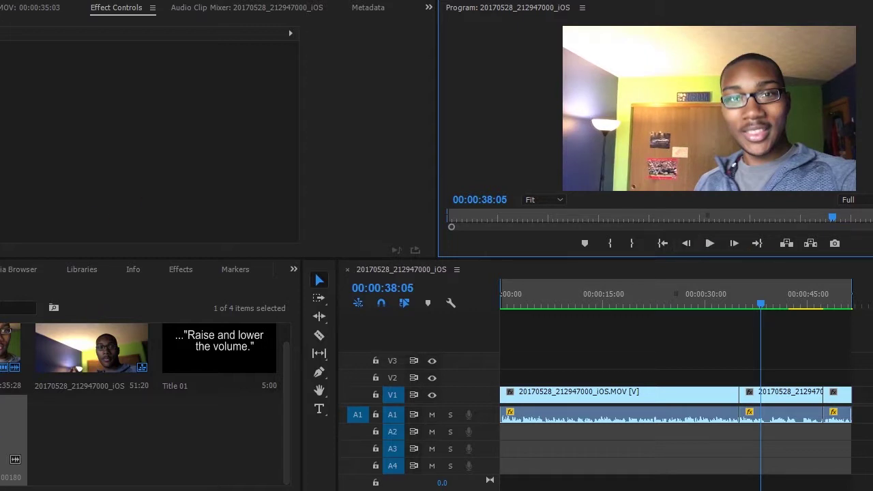
- Place the imported ding sound clip on audio track A2, starting at the playhead at 00:00:38:05
left_click(79, 369)
left_click_drag(24, 402, 768, 435)
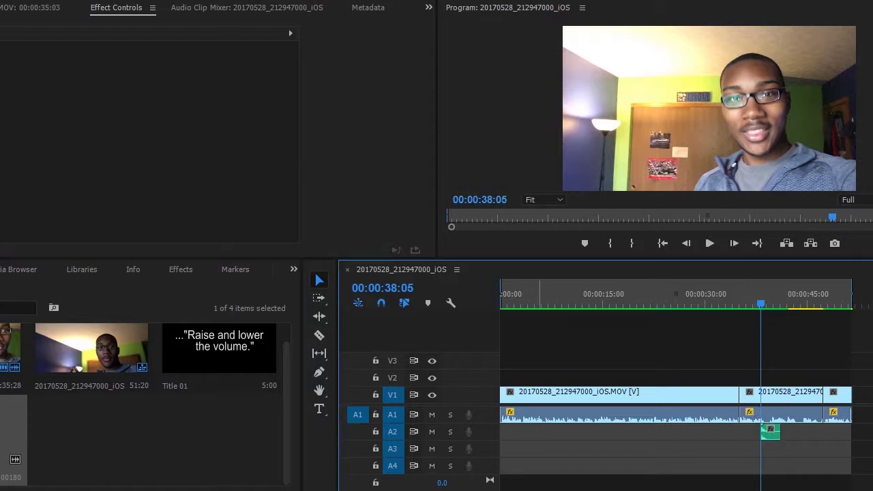
key("equal")
key("equal")
key("equal")
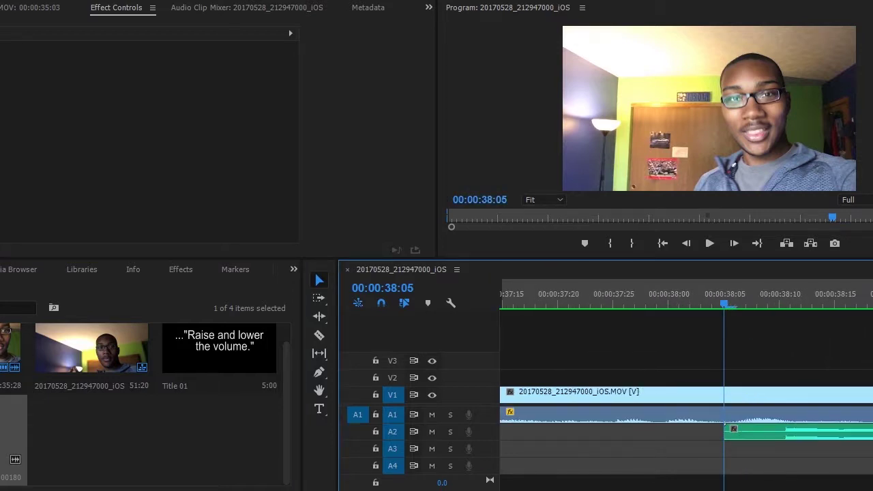
- Play the sequence over the ding sound and set the playhead to 00:00:39:18 as its cut point
left_click(711, 244)
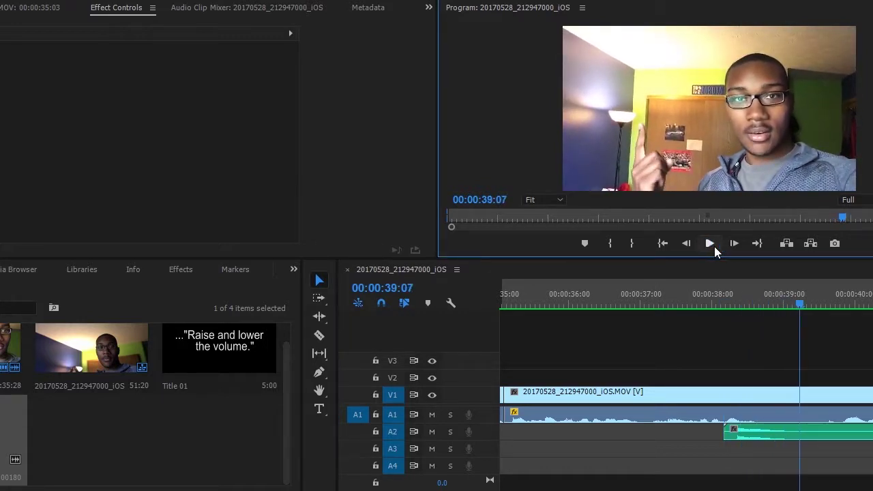
left_click(714, 246)
left_click(714, 247)
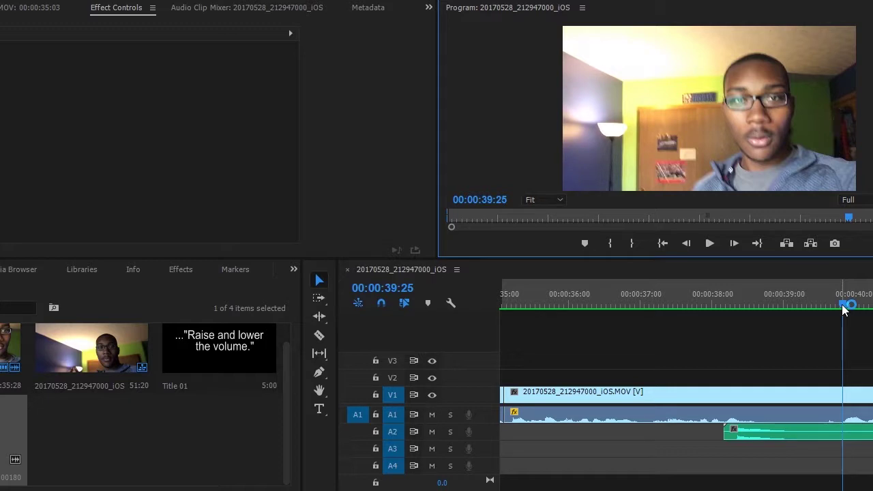
left_click_drag(842, 304, 826, 304)
- Split the ding clip on A2 at 00:00:39:18 with the Razor tool and delete the part after the cut
left_click(849, 438)
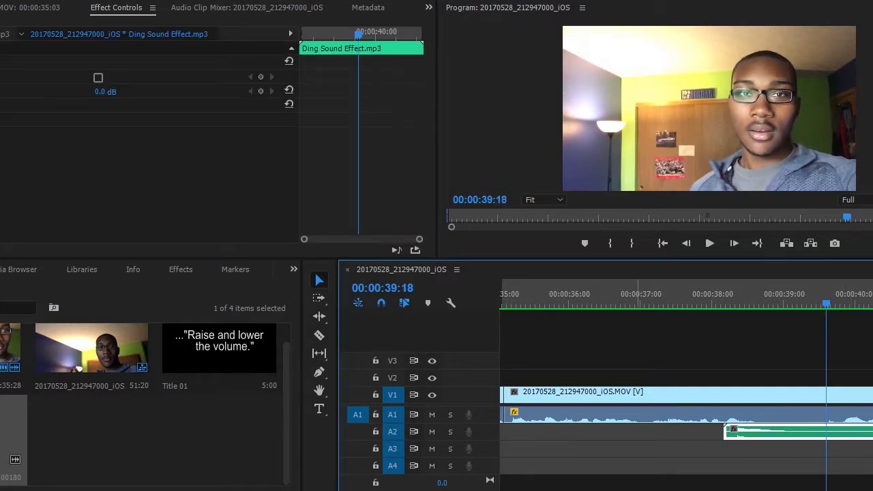
scroll(686, 388, "down", 5)
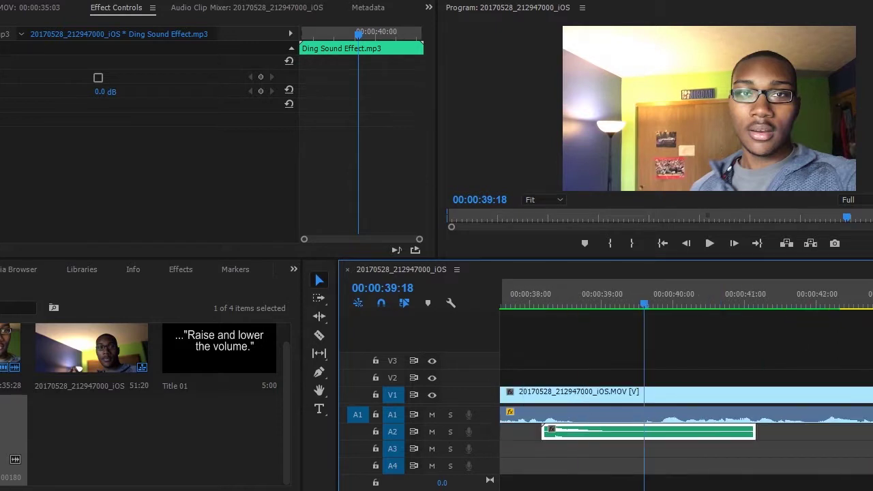
scroll(686, 390, "up", 1)
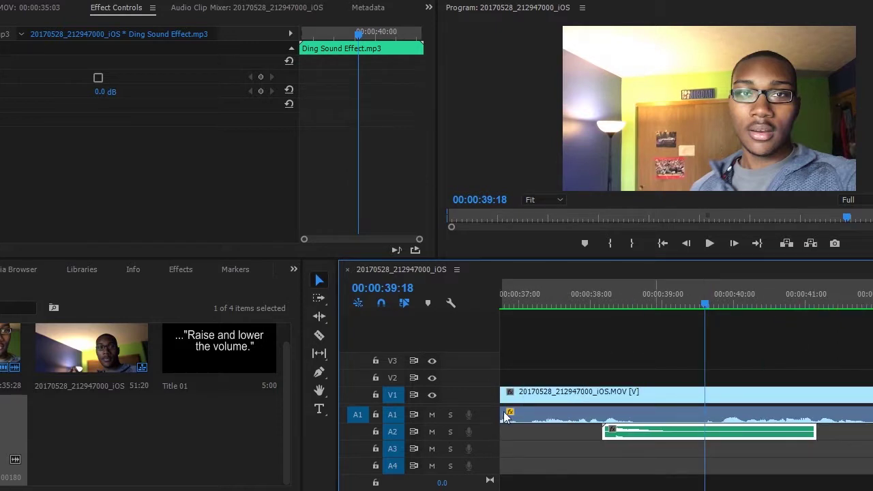
left_click(319, 335)
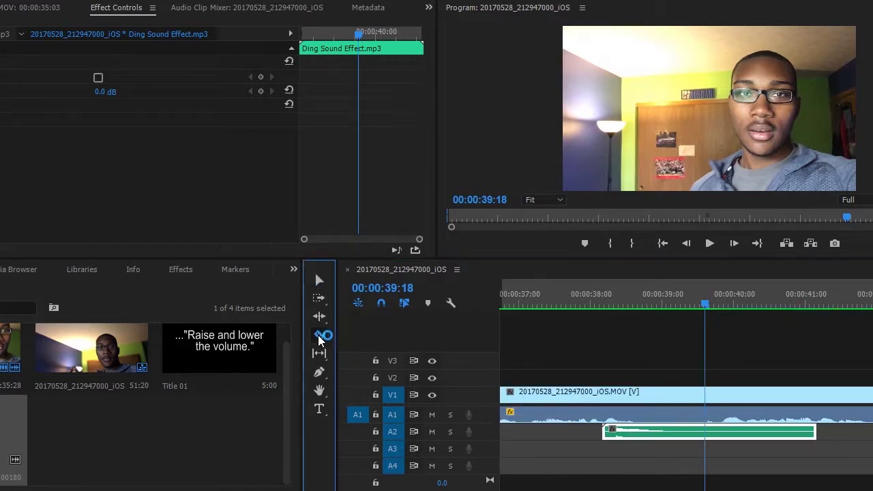
left_click(706, 433)
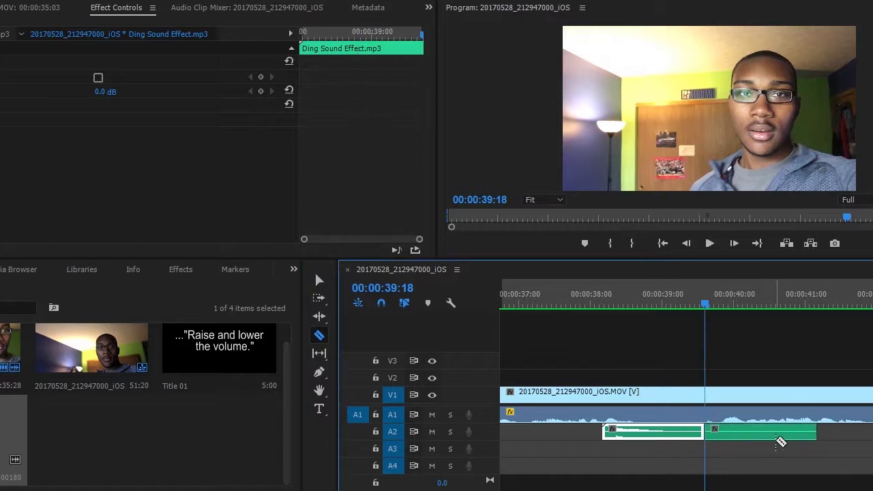
left_click(319, 280)
left_click(765, 435)
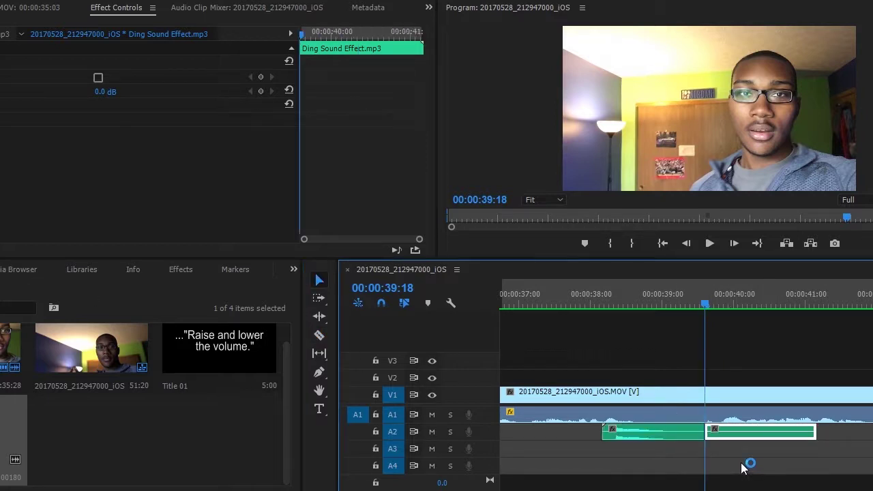
key("Delete")
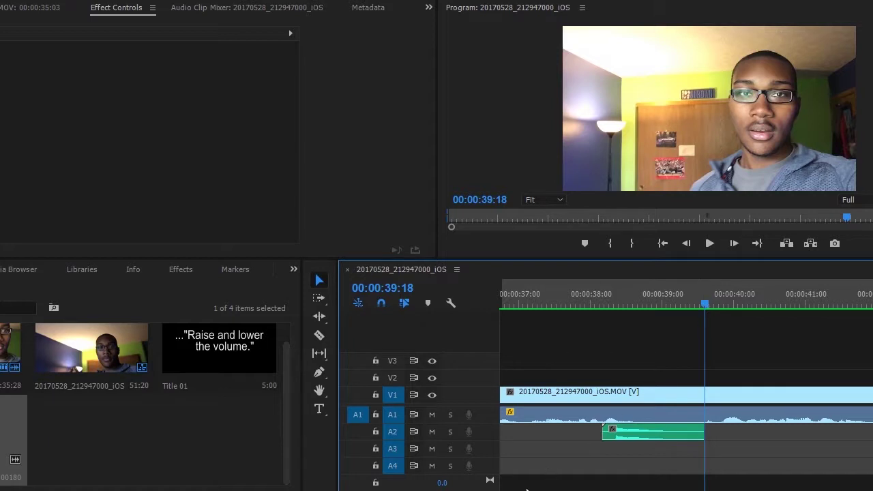
- Play the sequence from 00:00:36:12 to check the trimmed ding sound against the speaker's gesture
left_click_drag(805, 490, 603, 490)
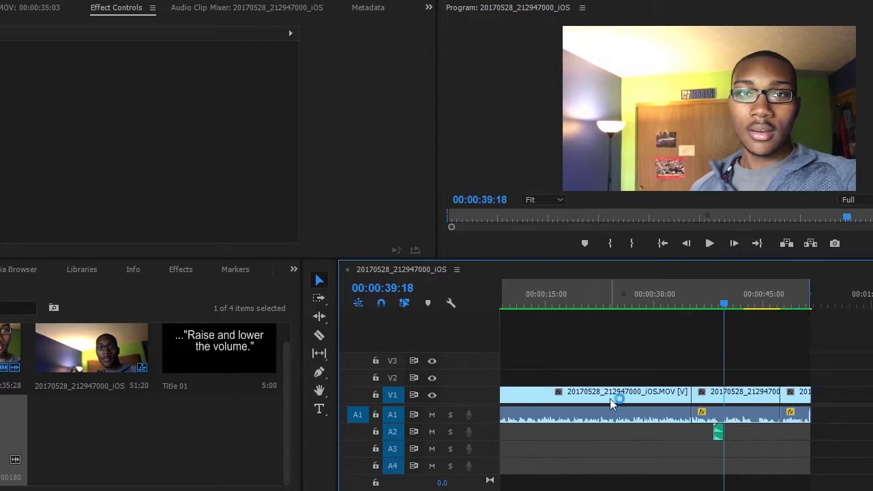
left_click_drag(715, 304, 699, 305)
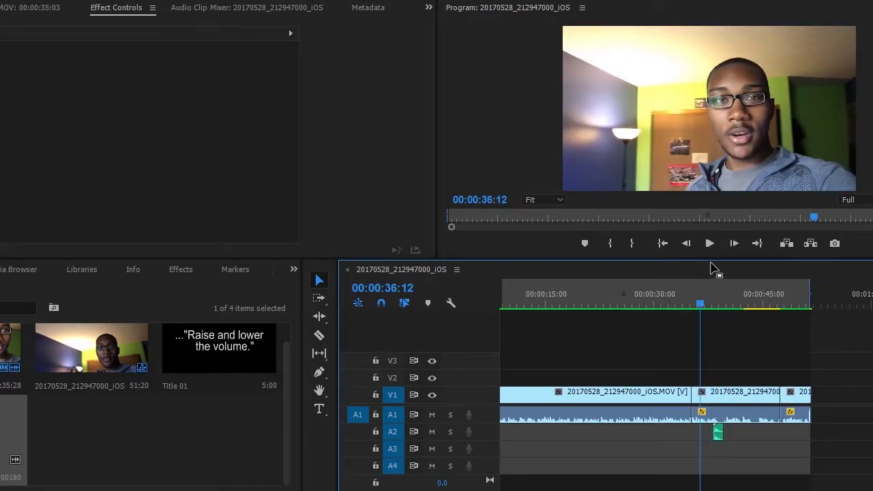
left_click(710, 245)
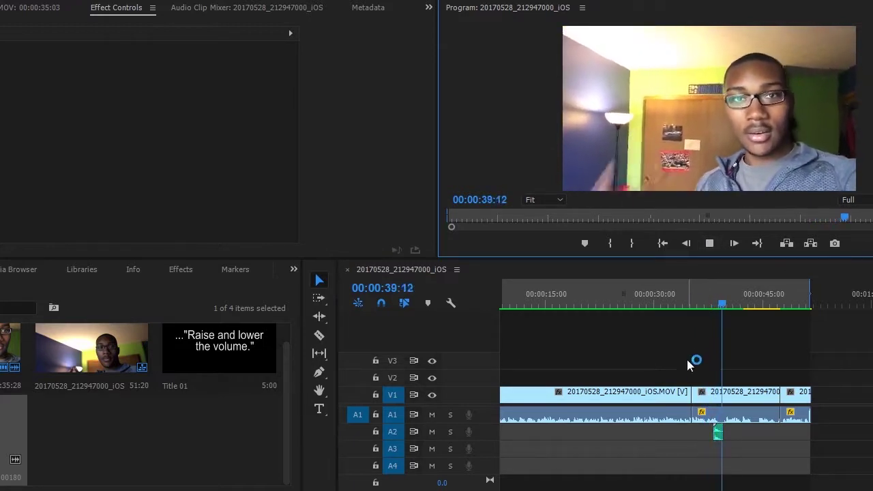
left_click(703, 244)
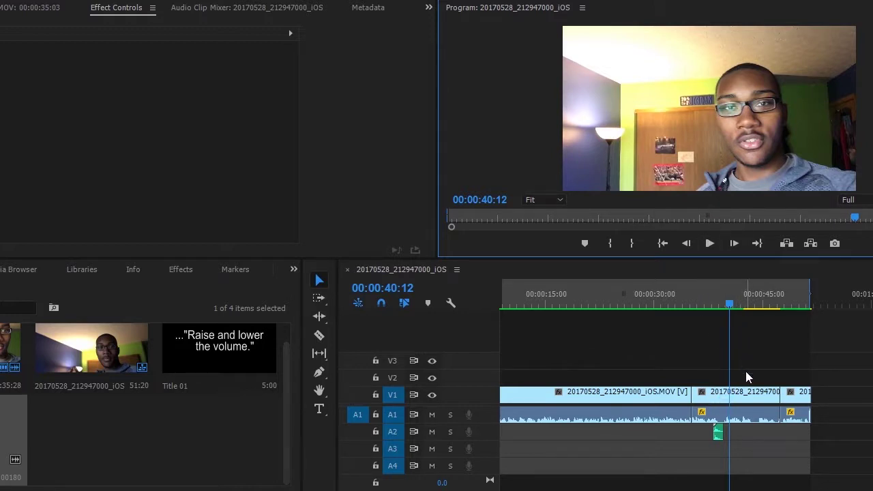
left_click(709, 243)
left_click(713, 243)
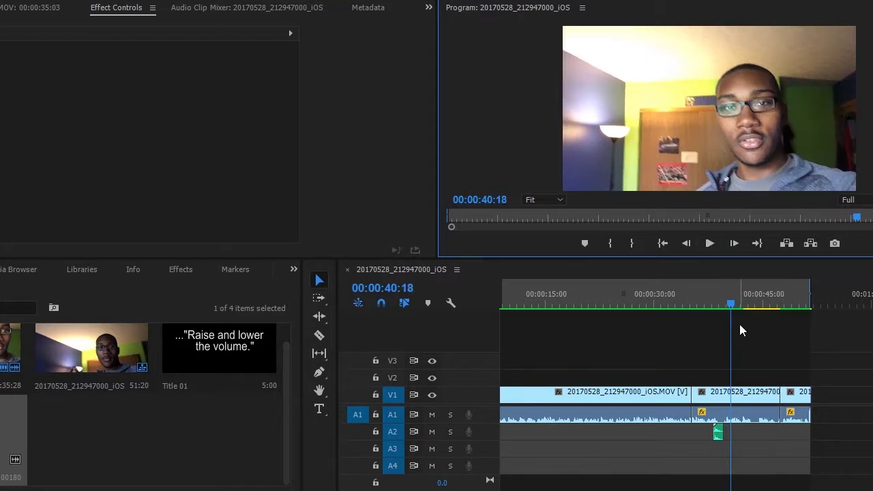
- Preview the sequence from 00:00:41:09 and park the playhead at 00:00:46:21, near the end of the second clip
mouse_move(730, 302)
left_mouse_down()
mouse_move(742, 304)
mouse_move(734, 303)
left_mouse_up()
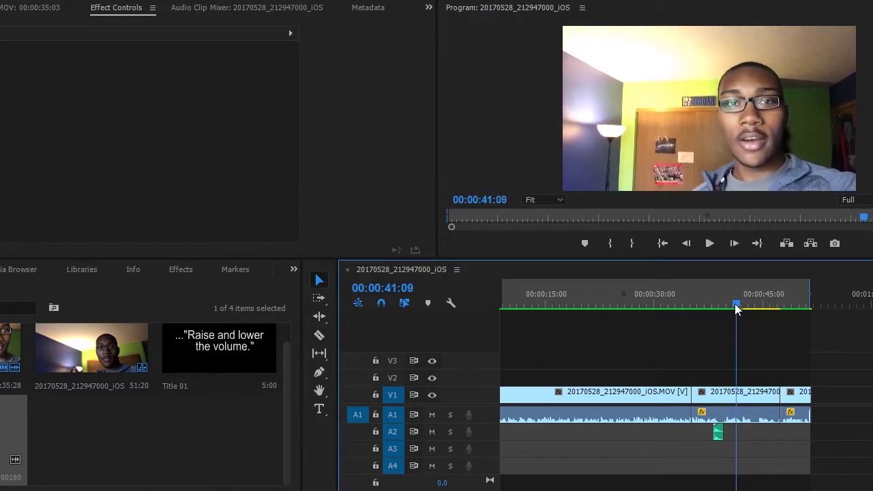
left_click(709, 246)
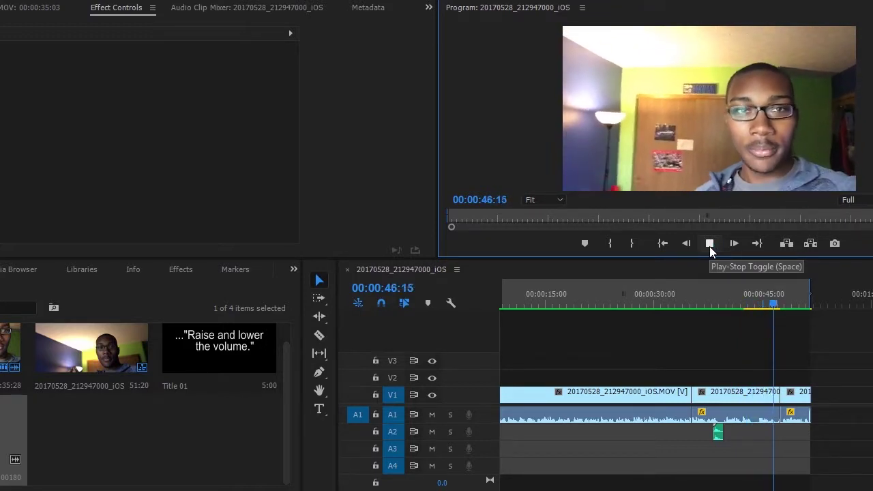
left_click(709, 243)
left_click(775, 305)
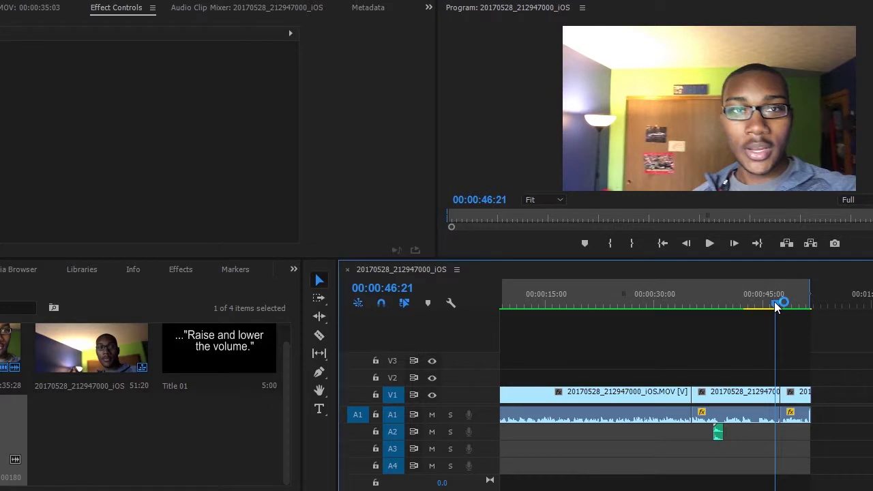
- Preview the raised-hand gesture from 00:00:42:24 and set the playhead to 00:00:41:23 as the start point for the music
left_click_drag(775, 305, 747, 304)
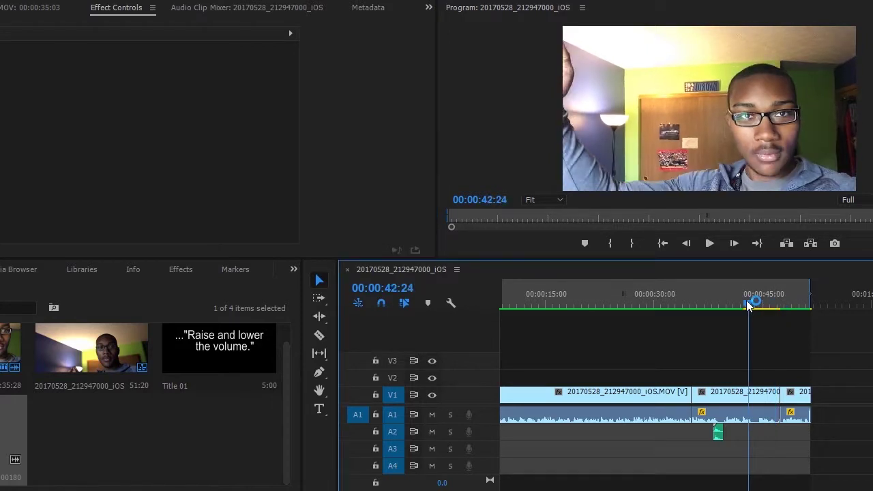
left_click(710, 244)
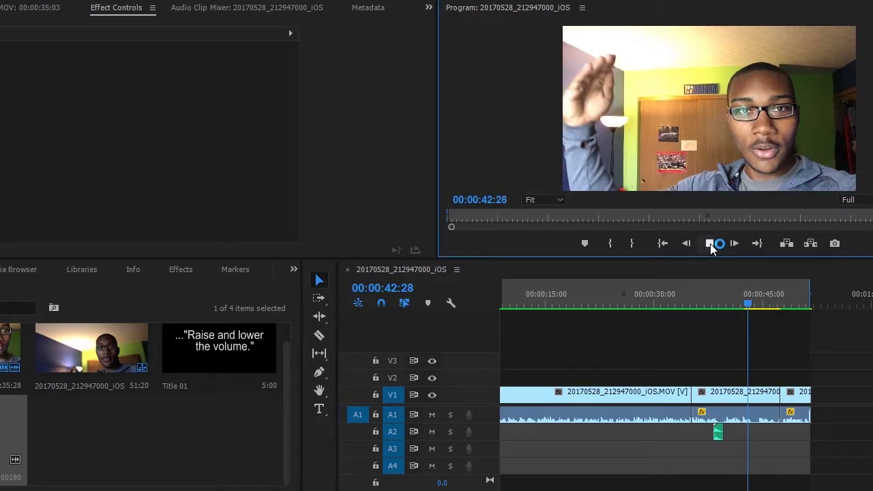
left_click(751, 305)
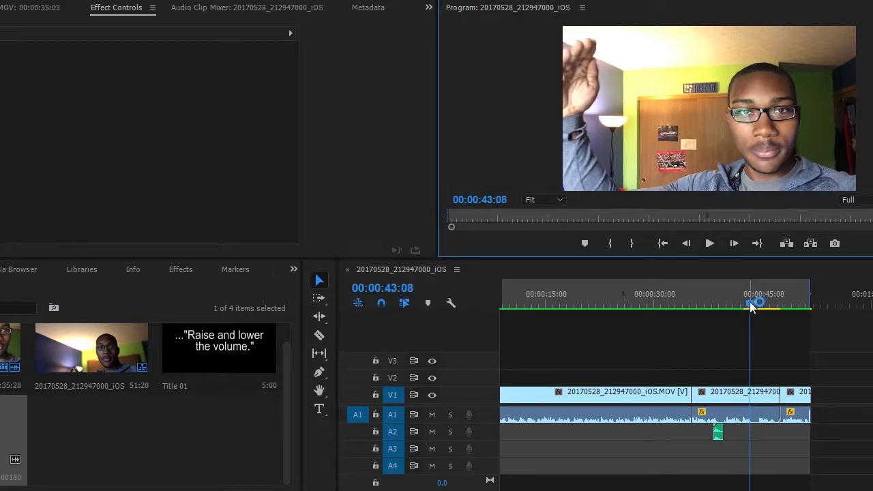
left_click_drag(750, 301, 741, 305)
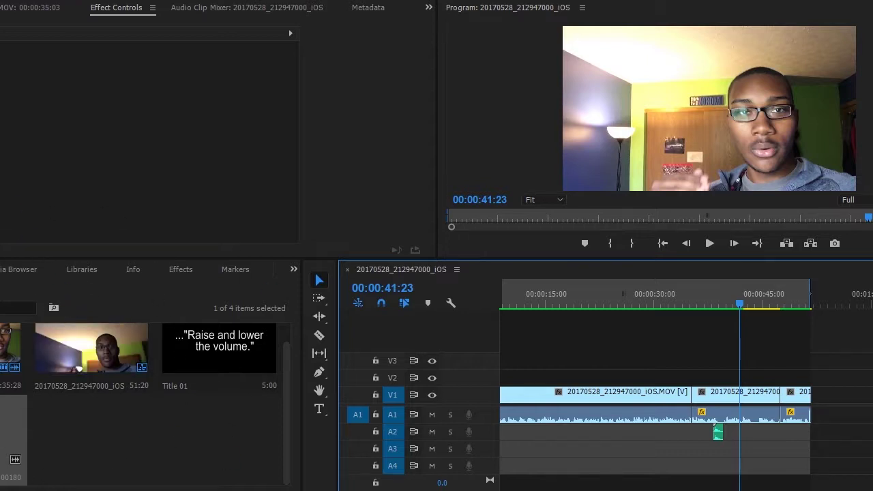
- Import "Joakim Karud - Dreams.mp3" from the Music folder in Downloads and place it on A2 at 00:00:41:23
left_click(0, 0)
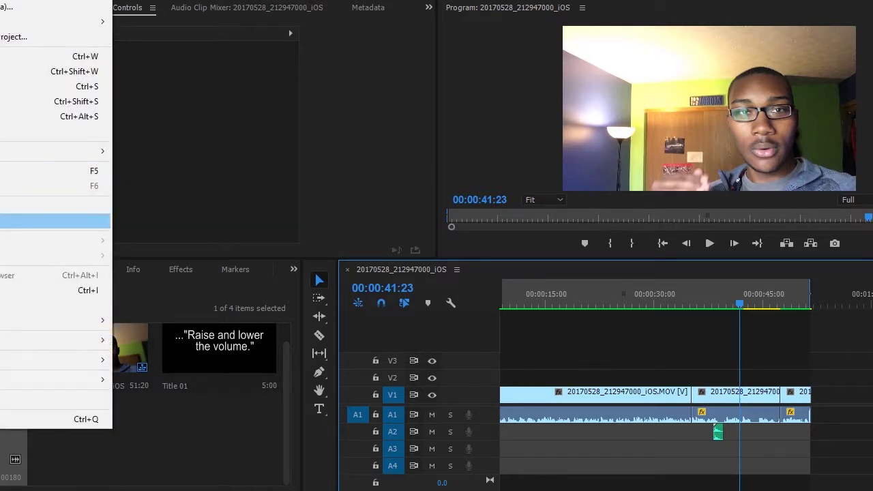
left_click(41, 290)
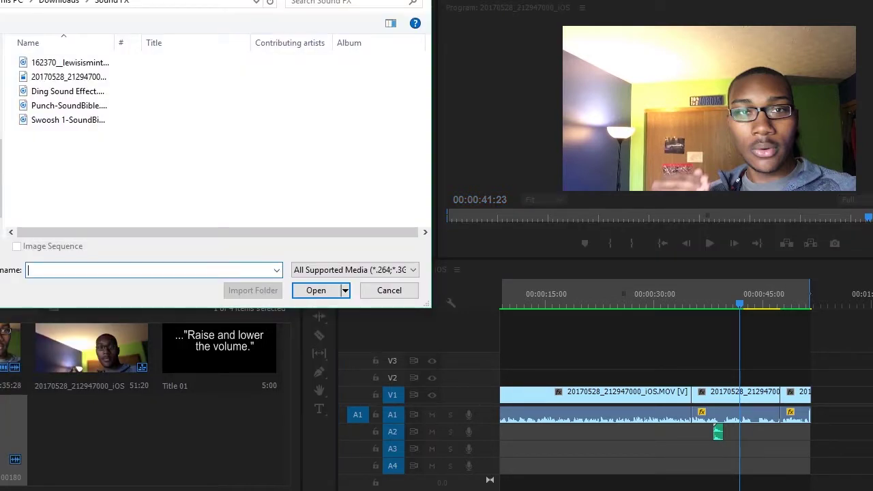
scroll(0, 137, "up", 2)
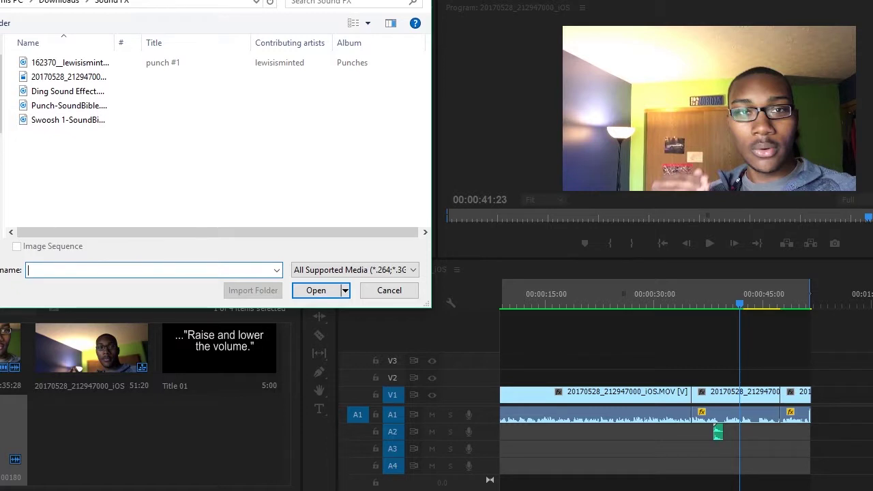
left_click(0, 136)
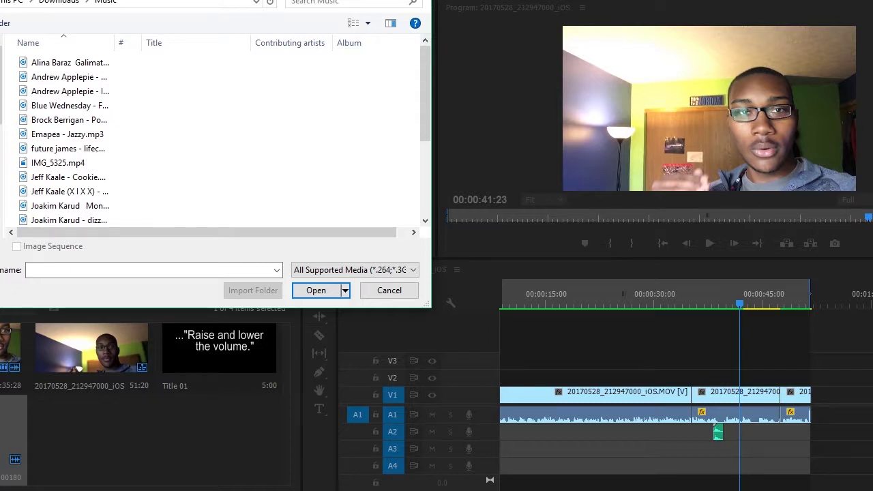
scroll(95, 177, "down", 3)
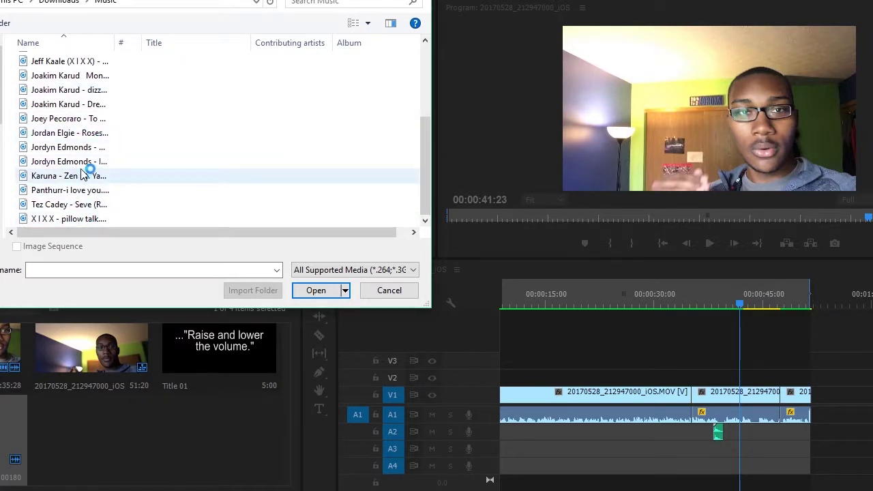
scroll(70, 189, "up", 2)
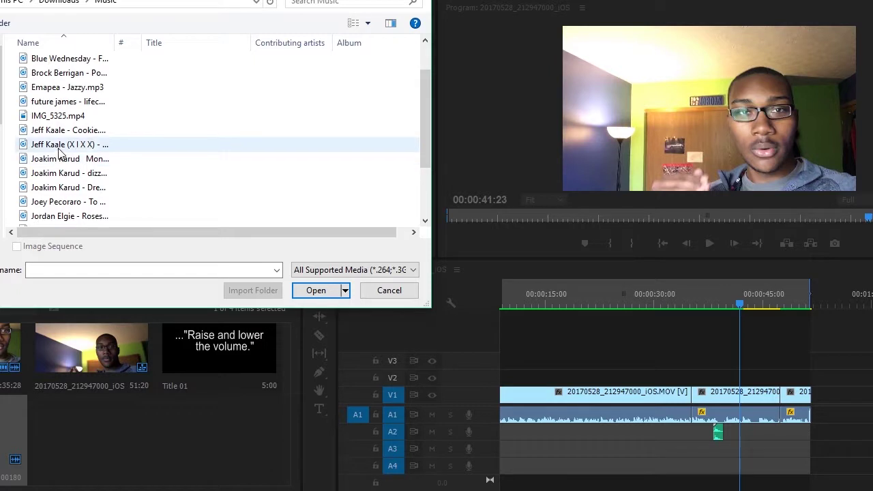
left_click(69, 188)
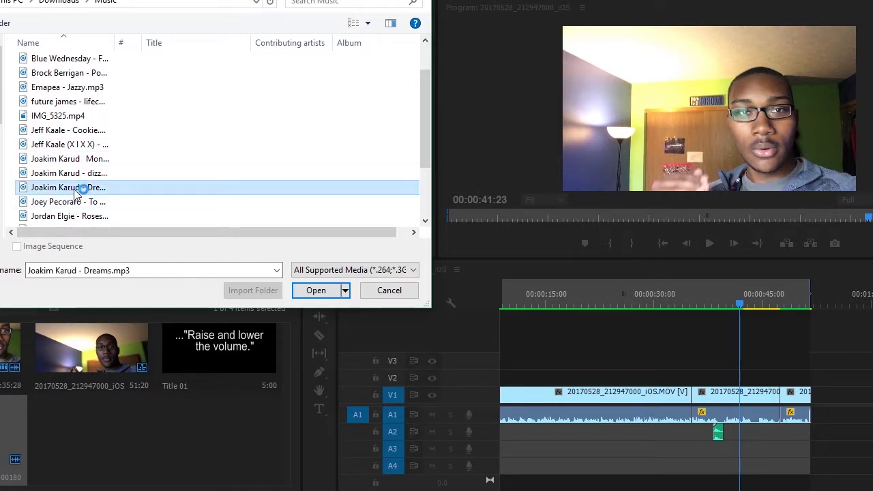
left_click(333, 289)
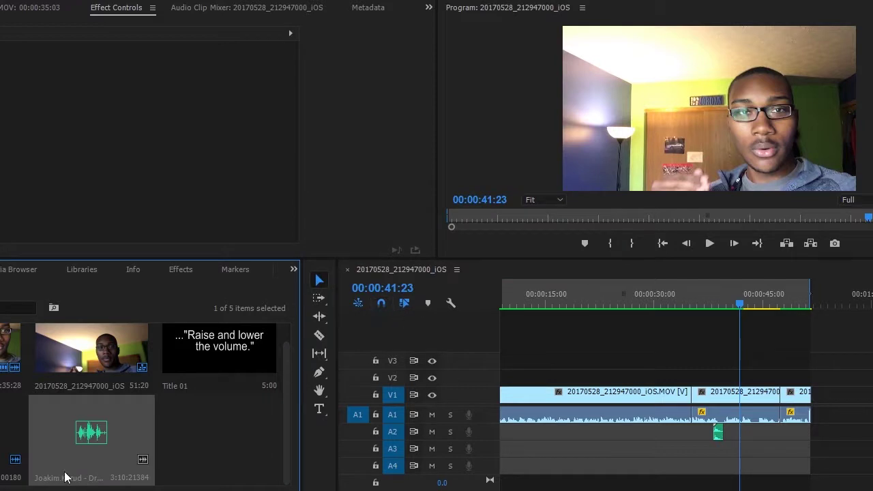
mouse_move(98, 433)
left_mouse_down()
mouse_move(561, 433)
mouse_move(707, 448)
mouse_move(748, 440)
left_mouse_up()
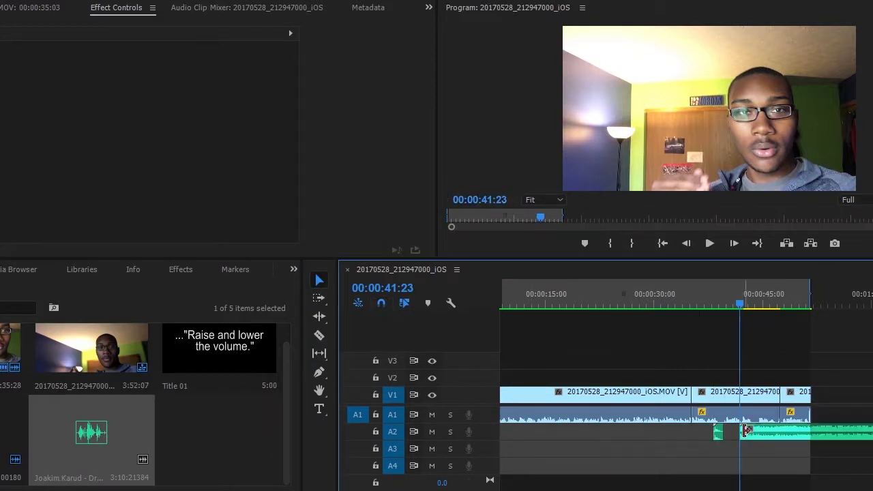
- Play the sequence over the music several times and set the playhead to 00:00:45:24 as its cut point
mouse_move(647, 490)
left_mouse_down()
mouse_move(852, 490)
mouse_move(651, 490)
left_mouse_up()
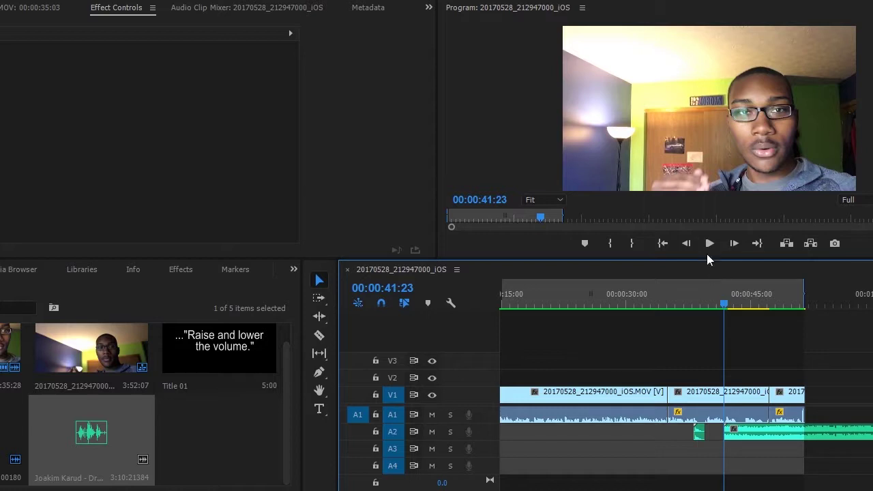
left_click(709, 243)
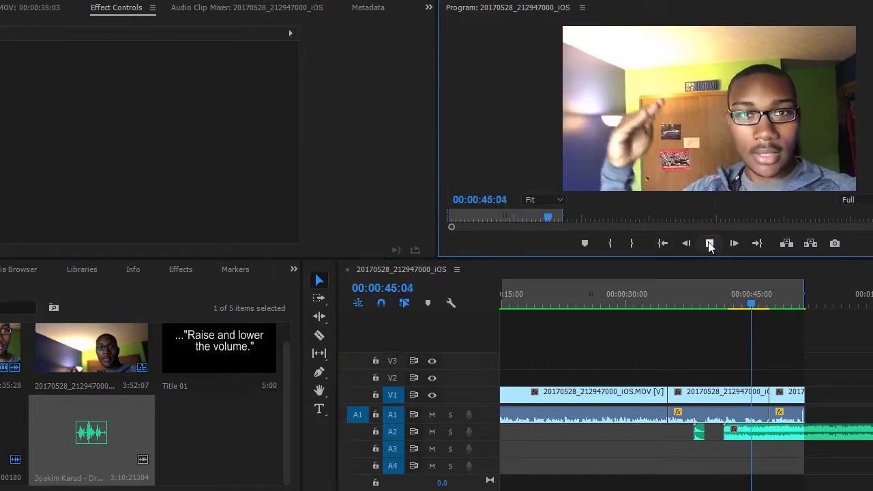
left_click(709, 244)
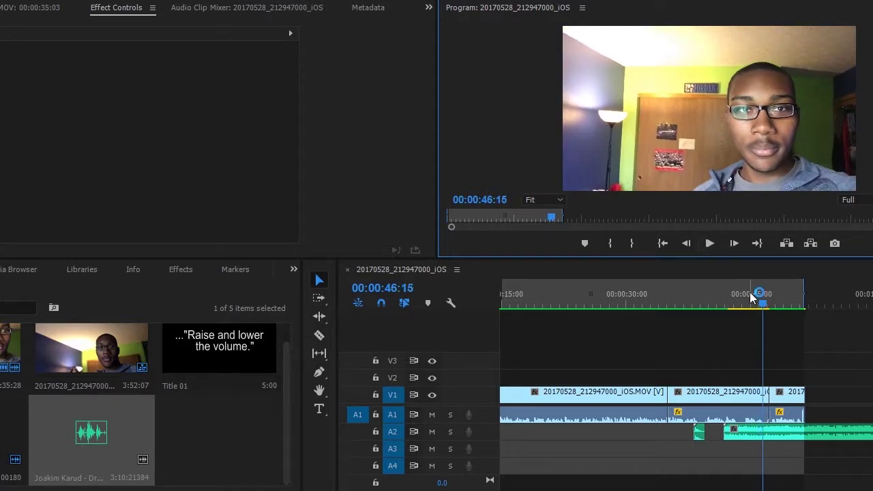
left_click_drag(764, 295, 751, 294)
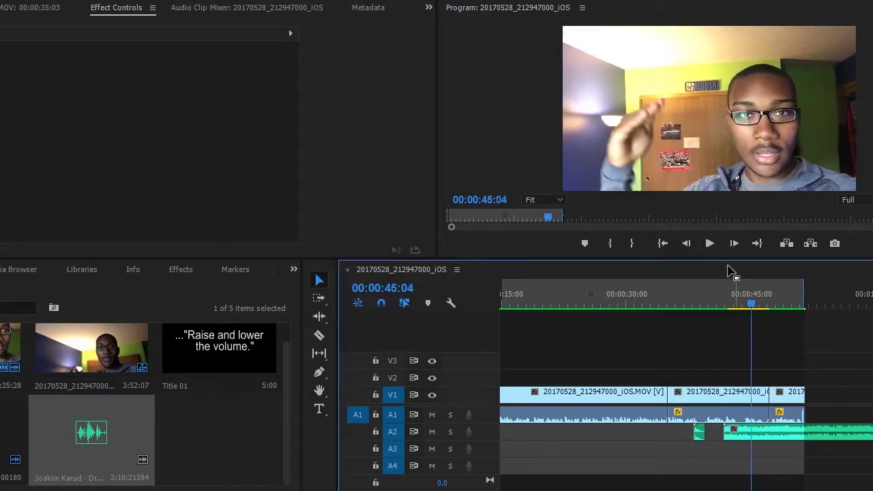
left_click(709, 244)
left_click(709, 243)
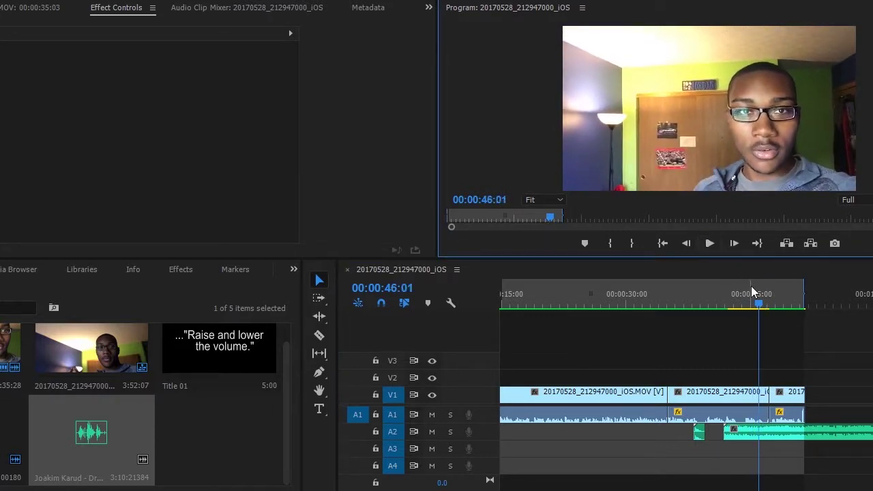
left_click_drag(758, 305, 754, 307)
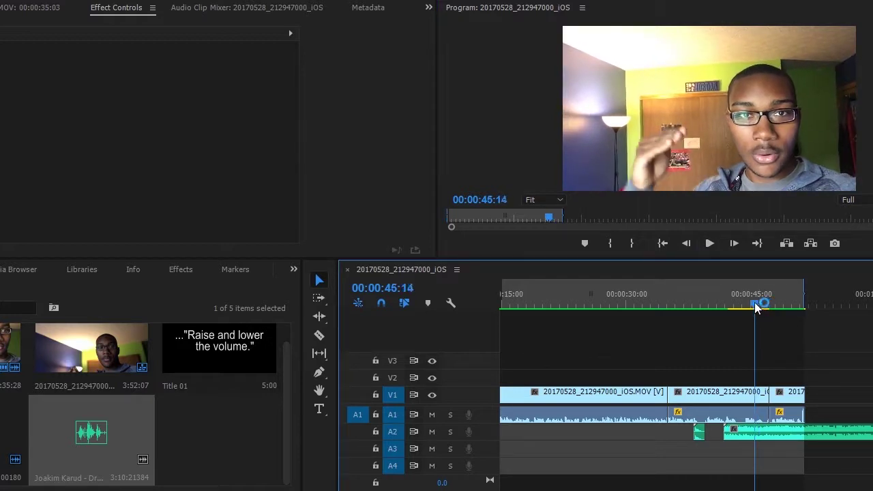
left_click(709, 244)
left_click(709, 243)
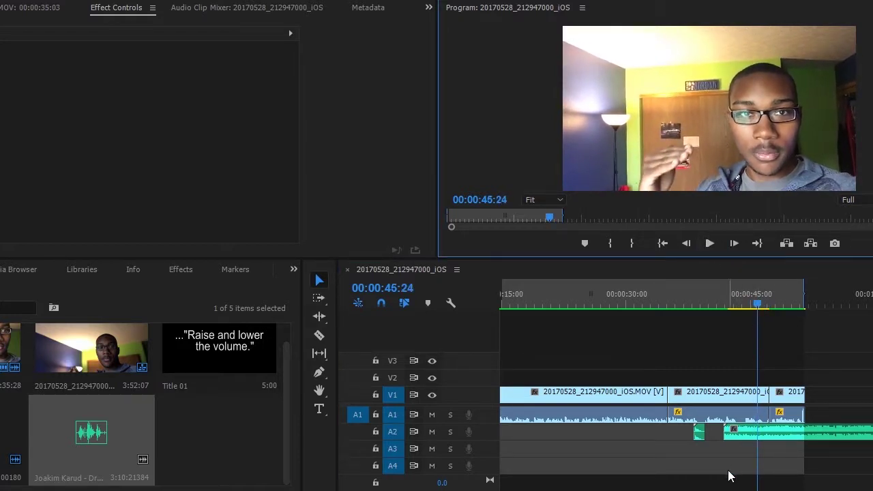
- Split the music clip on A2 at 00:00:45:24 with the Razor tool and delete the part after the cut
left_click(318, 335)
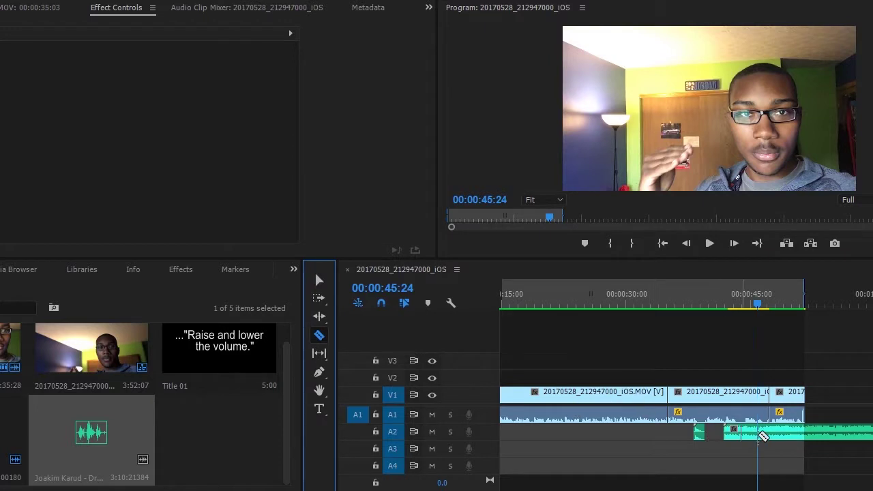
left_click(758, 432)
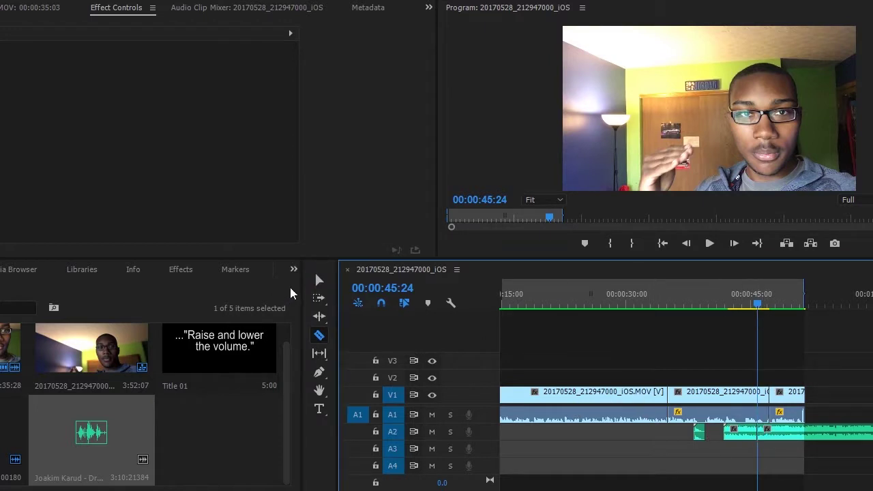
left_click(316, 279)
left_click(866, 433)
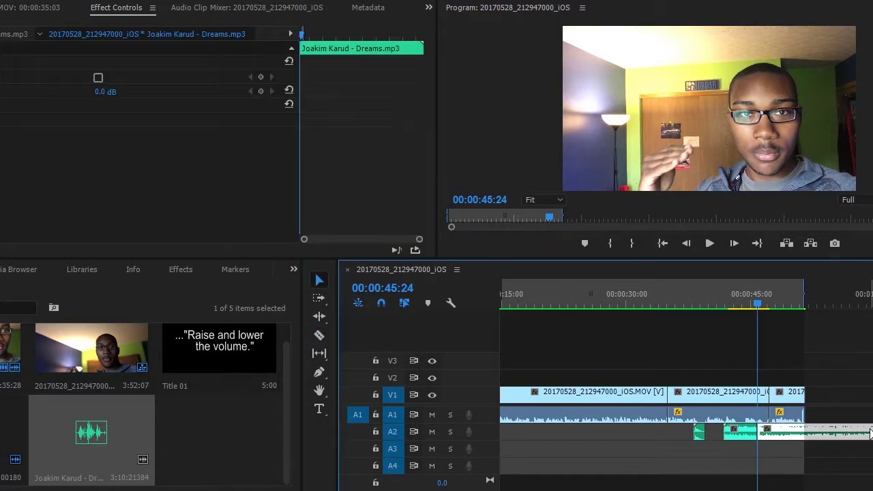
key("Delete")
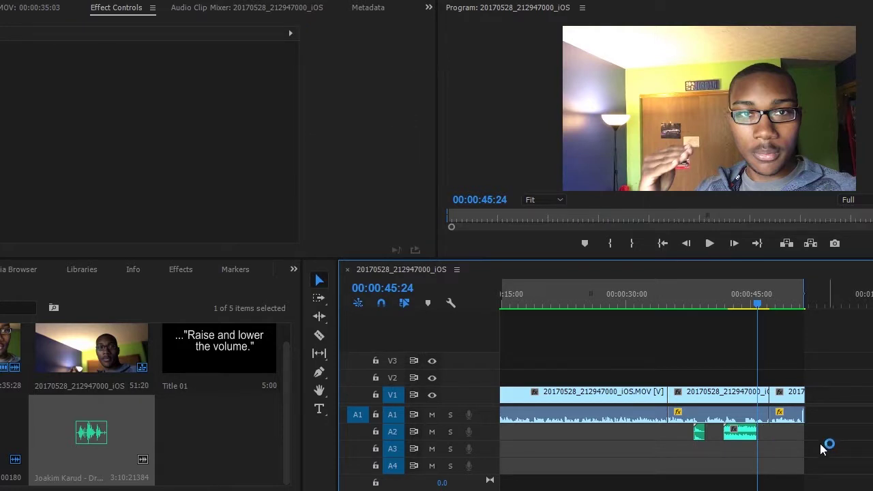
- Play the sequence from 00:00:40:28 to check the trimmed music against the hand gesture
left_click_drag(756, 297, 716, 297)
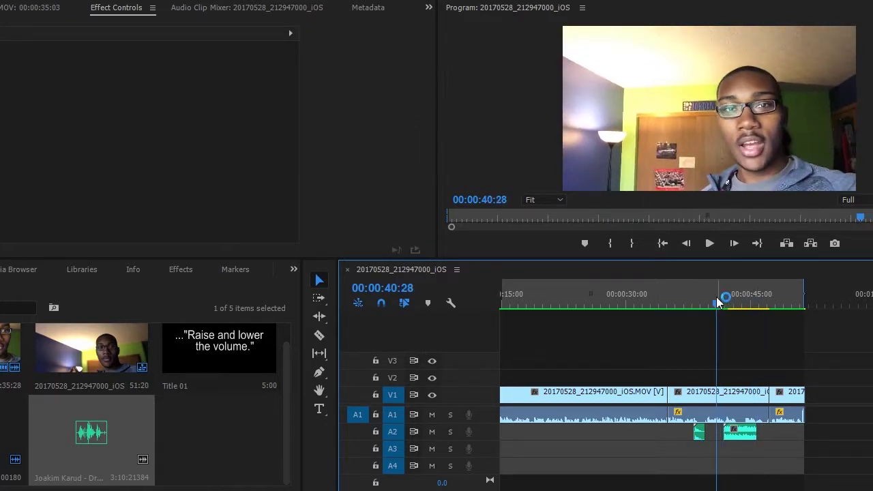
left_click(716, 243)
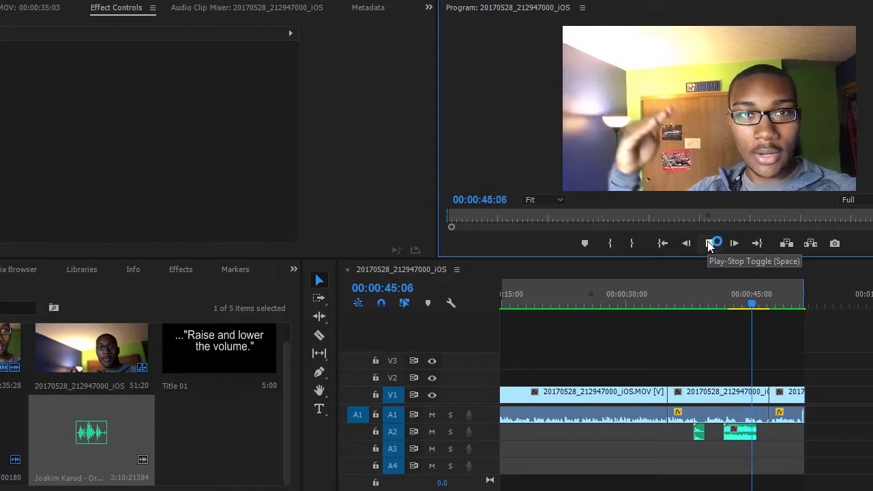
left_click(709, 244)
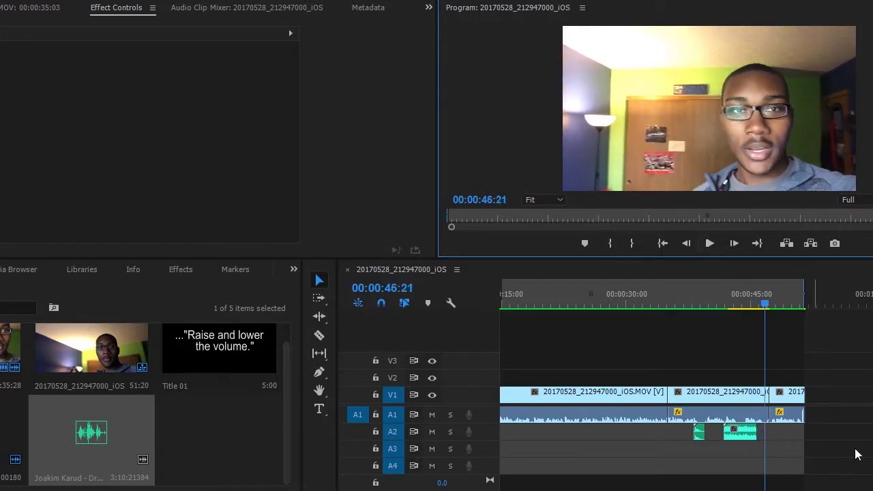
- Open the Dreams music clip's effect settings, try different volume levels and set the level to 1.0 dB
double_click(740, 431)
left_click(222, 8)
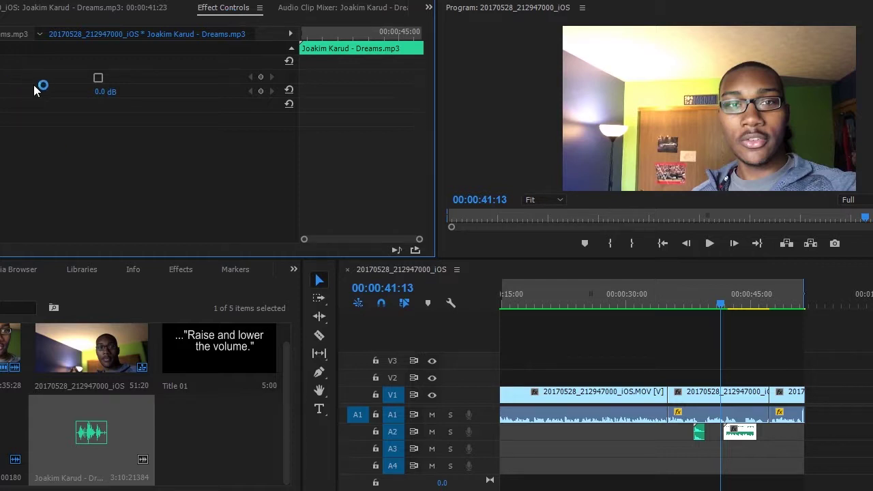
left_click_drag(125, 92, 126, 95)
left_click_drag(12, 99, 0, 99)
left_click_drag(110, 91, 341, 113)
left_click_drag(101, 94, 191, 89)
left_click_drag(209, 101, 79, 112)
left_click_drag(104, 147, 105, 147)
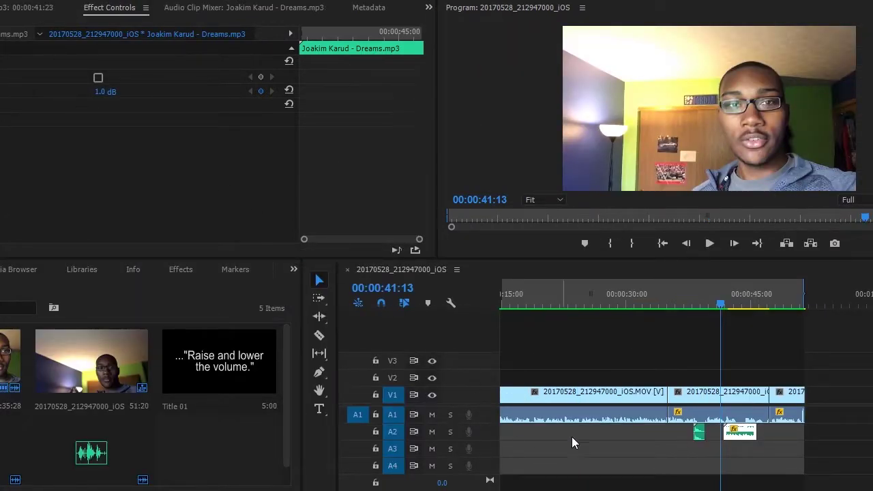
- Set the Dreams music clip's volume level to -287.5 dB at its start, 00:00:41:23
left_click_drag(724, 305, 726, 303)
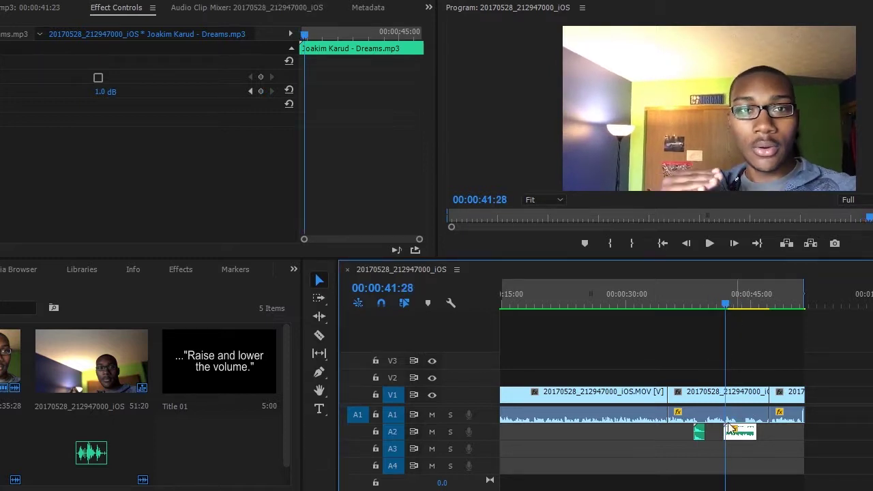
left_click(319, 281)
left_click(747, 433)
left_click_drag(600, 490, 723, 490)
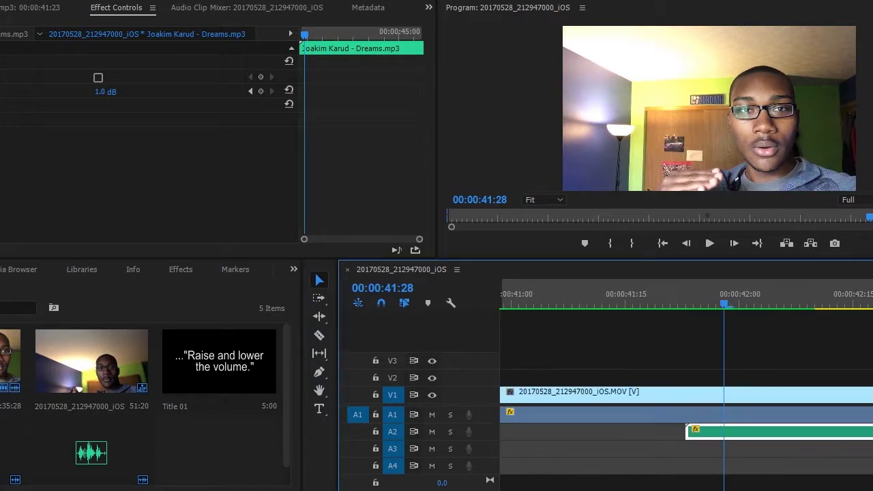
left_click_drag(725, 305, 686, 308)
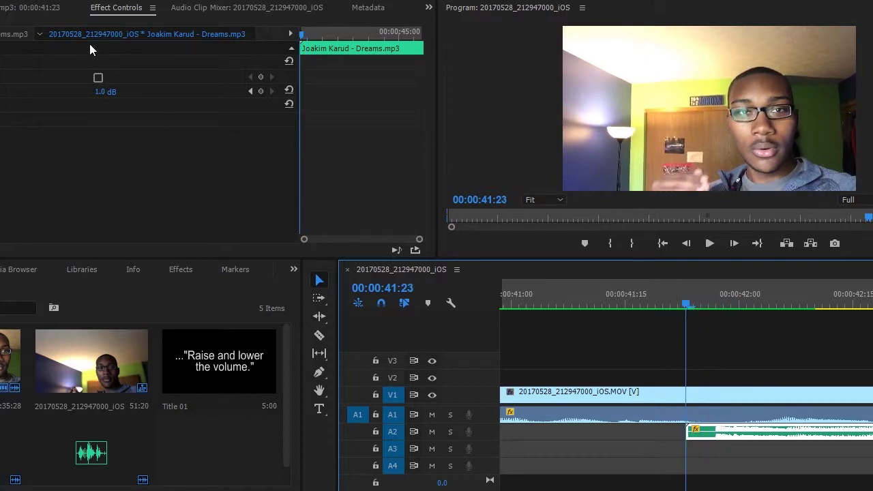
left_click_drag(110, 91, 18, 95)
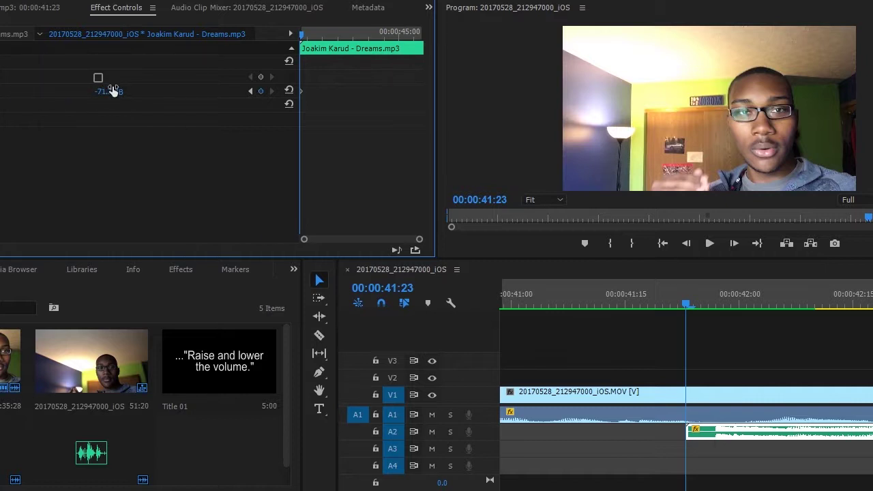
left_click_drag(114, 90, 16, 81)
- Keyframe the Dreams music clip's volume level at 1.3 dB at 00:00:43:09, where the hand is raised
left_click_drag(686, 302, 694, 304)
left_click_drag(708, 306, 872, 309)
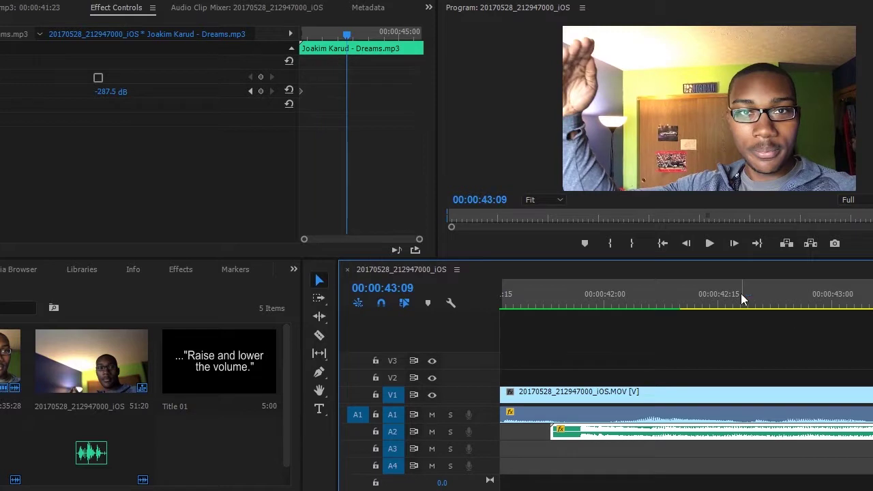
left_click(110, 91)
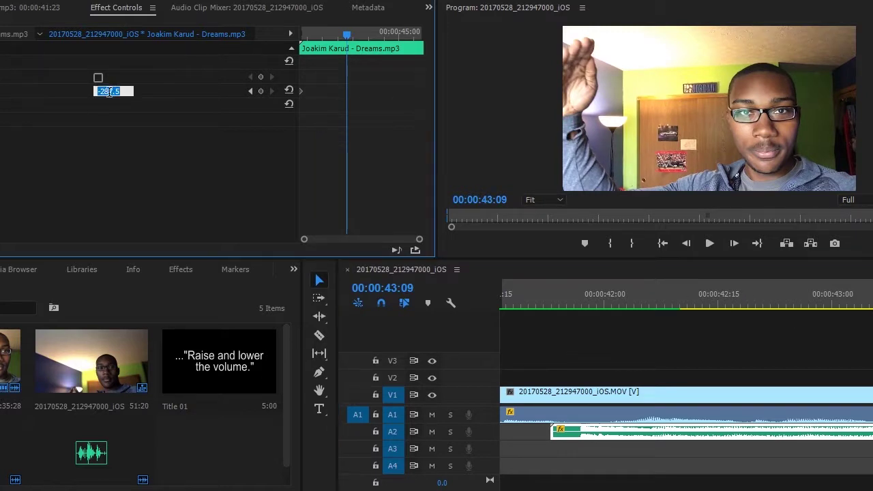
left_click_drag(110, 91, 160, 98)
left_click(107, 152)
left_click_drag(232, 109, 260, 94)
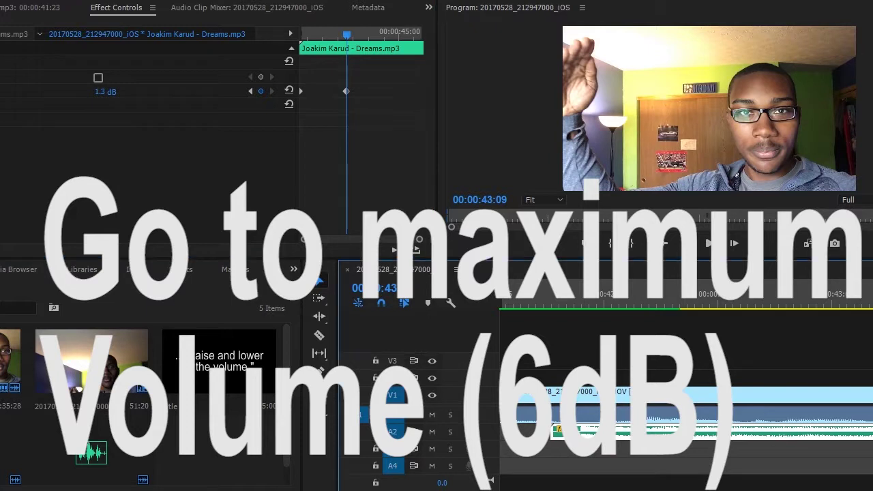
- Add a volume keyframe of 2.2 dB to the Dreams music clip at 00:00:44:12
scroll(686, 396, "down", 5)
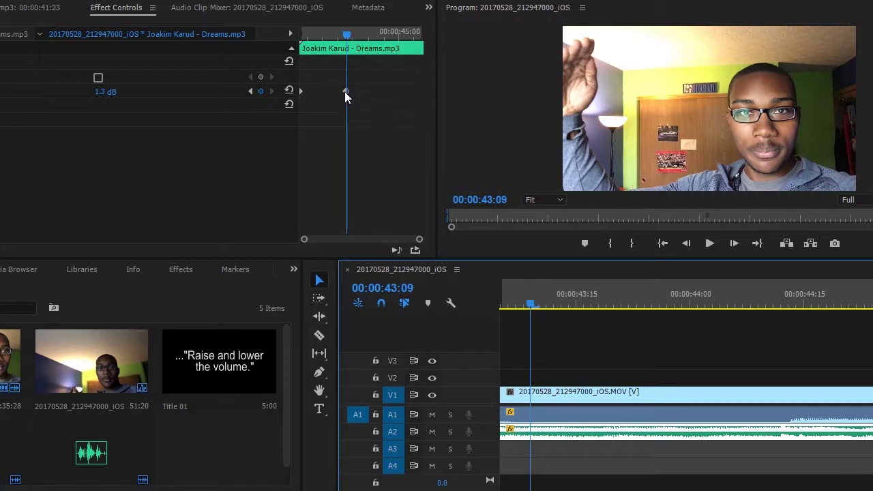
left_click(301, 93)
left_click(536, 302)
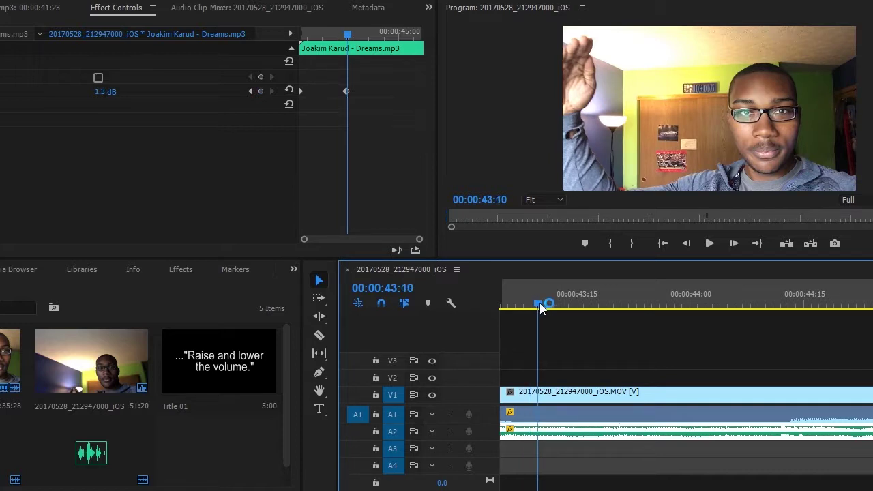
left_click(544, 304)
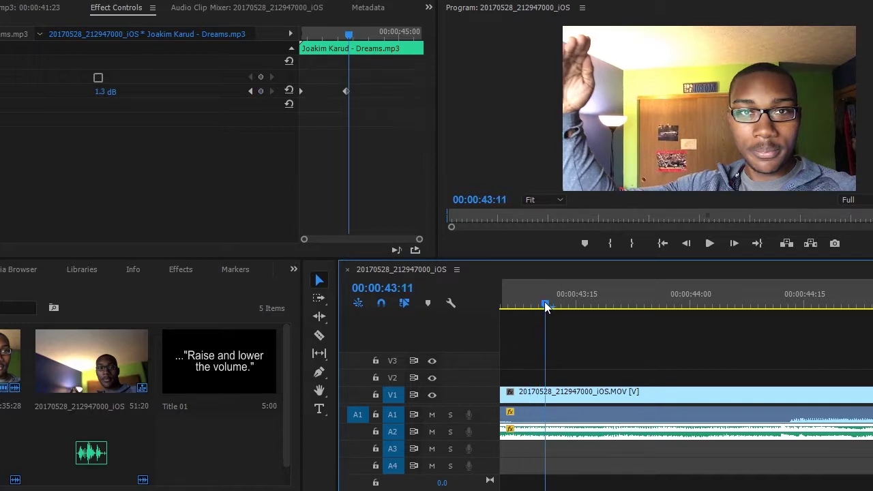
left_click_drag(545, 303, 782, 311)
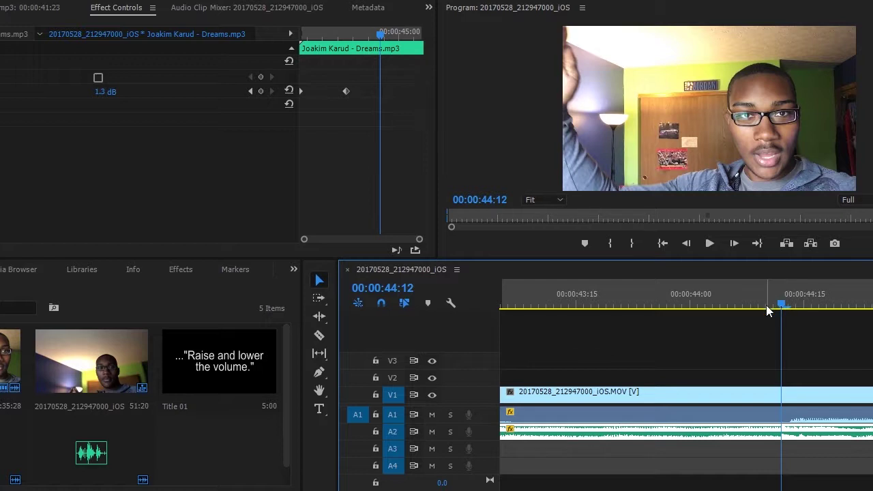
left_click(109, 90)
left_click(117, 104)
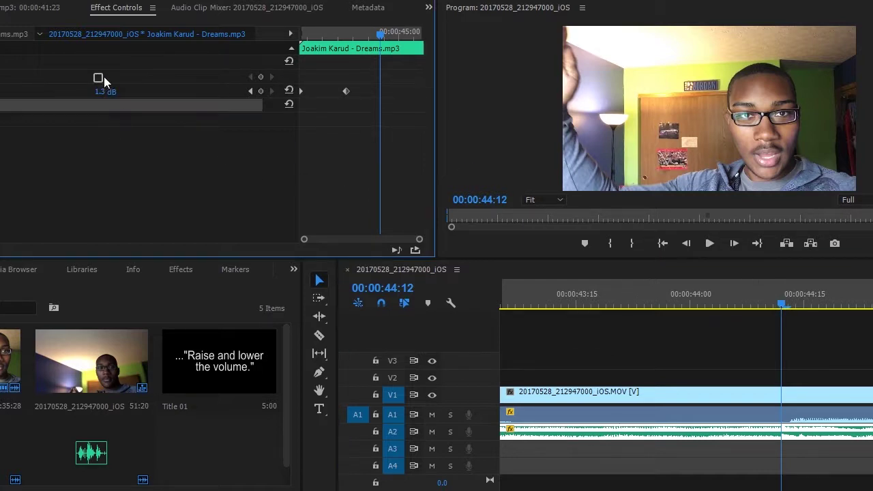
left_click_drag(104, 91, 113, 92)
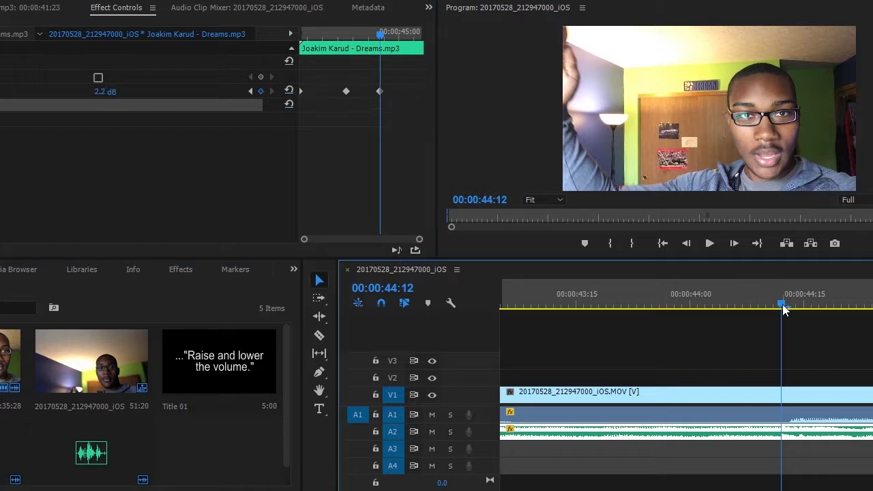
- Set the Dreams music clip's volume level to -287.5 dB at its end, 00:00:45:24
left_click_drag(782, 304, 814, 351)
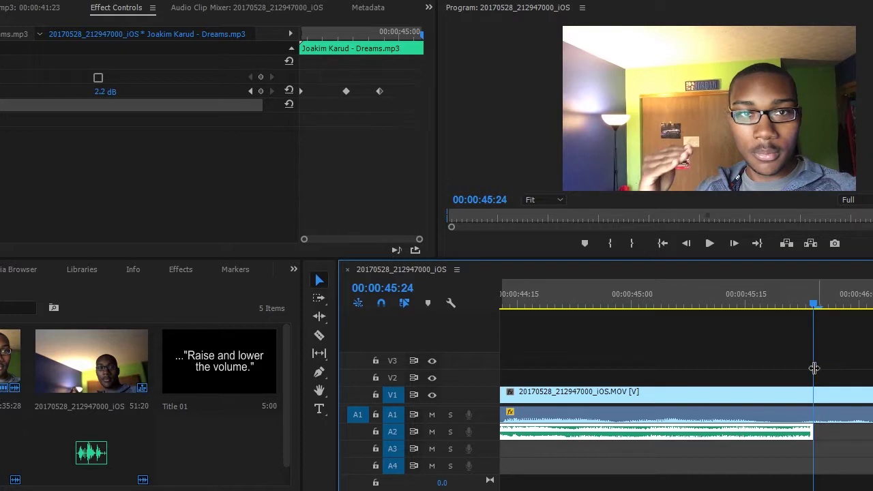
left_click(802, 428)
left_click(746, 428)
left_click_drag(106, 92, 151, 104)
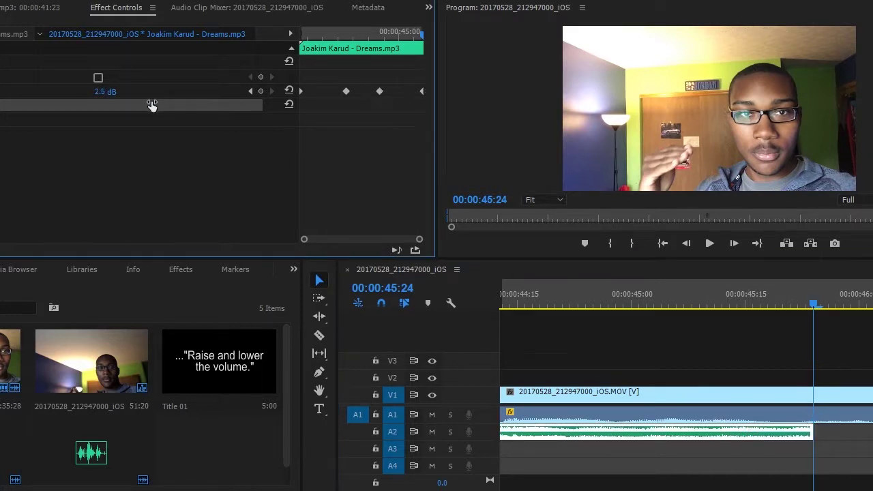
left_click_drag(66, 109, 0, 98)
- Raise the music clip's volume keyframe at 00:00:43:09 to the 6 dB maximum
left_click(379, 92)
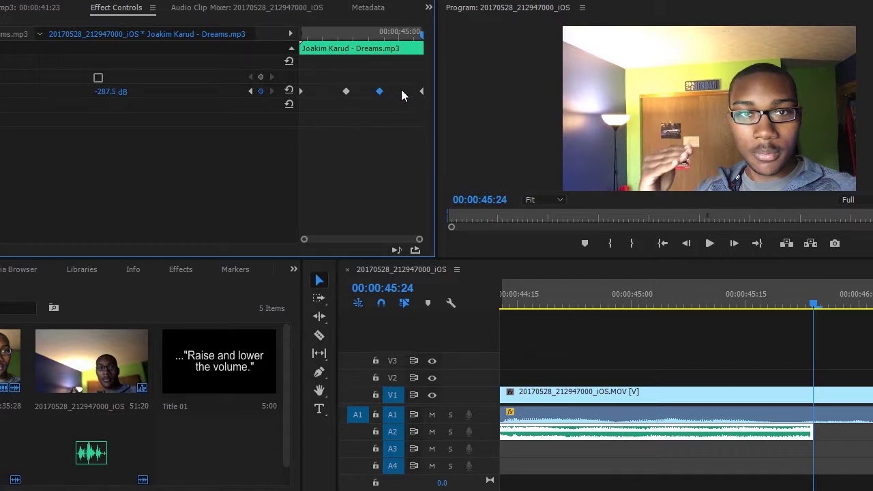
left_click_drag(813, 305, 724, 309)
key("Right")
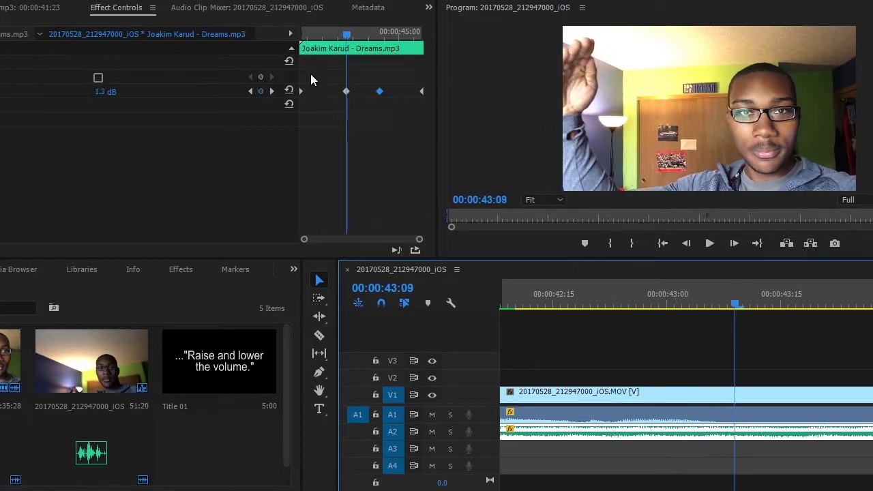
left_click(347, 90)
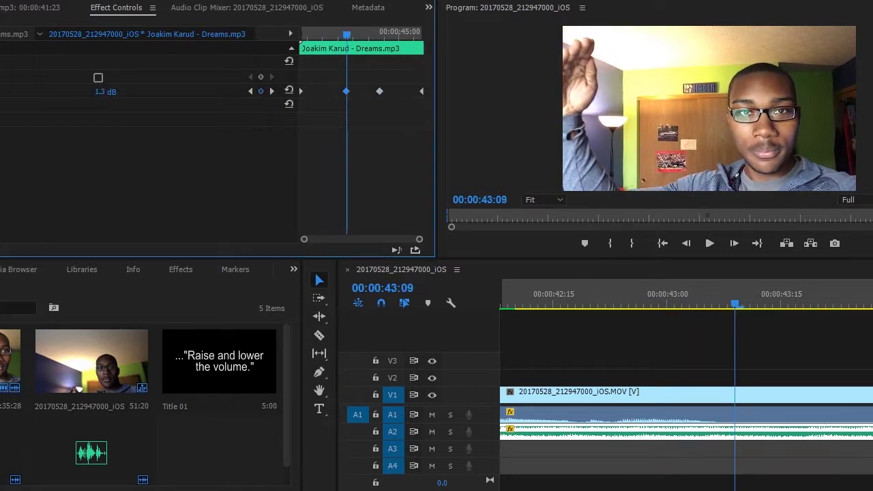
left_click_drag(95, 95, 148, 99)
- Set the music clip's volume level to 6.0 dB at 00:00:44:11
left_click_drag(349, 33, 379, 44)
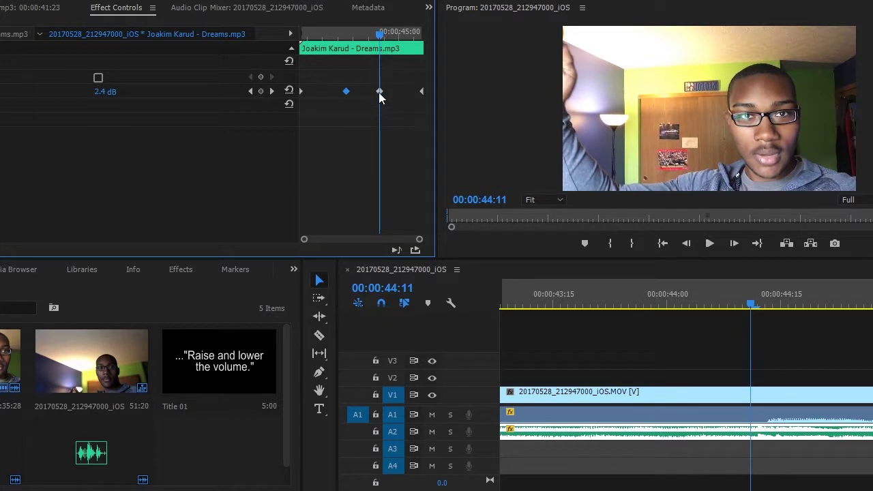
left_click(379, 91)
left_click_drag(95, 94, 114, 92)
- Review the volume levels at the music clip's end, start and 00:00:44:11 keyframes
left_click_drag(380, 31, 433, 55)
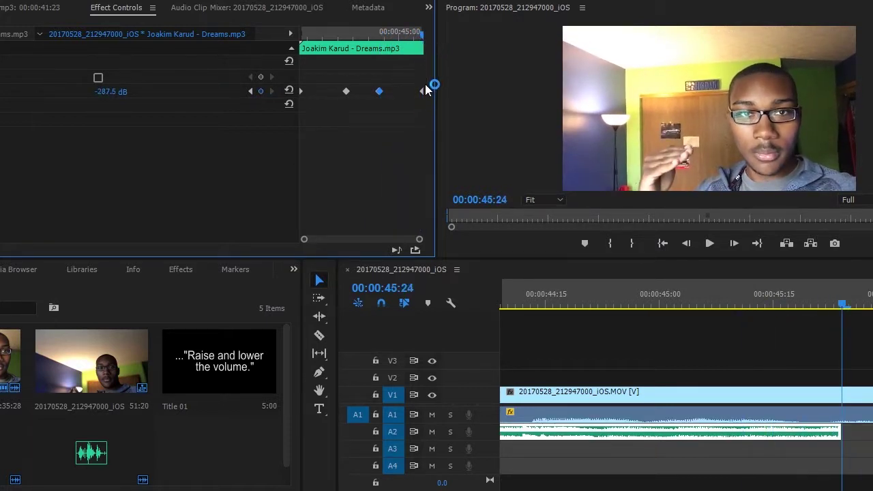
left_click(422, 91)
left_click_drag(422, 32, 296, 81)
left_click(303, 90)
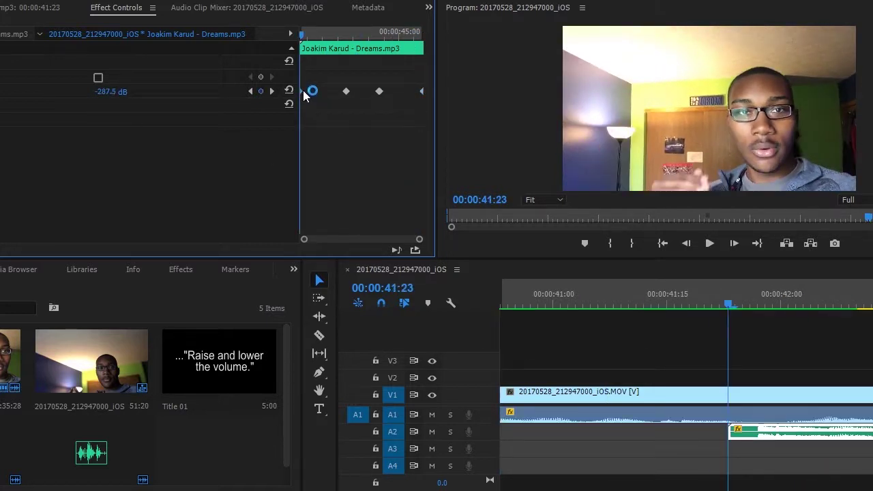
left_click_drag(420, 243, 445, 255)
left_click_drag(301, 34, 381, 58)
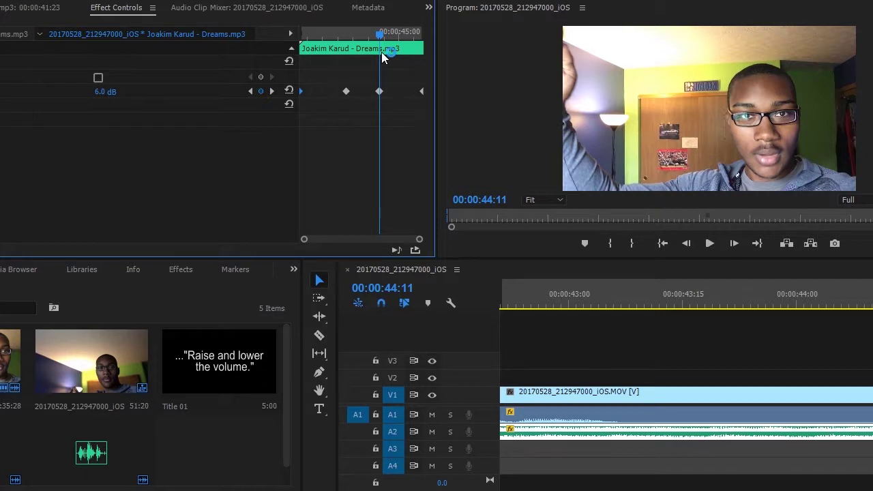
left_click_drag(381, 52, 303, 65)
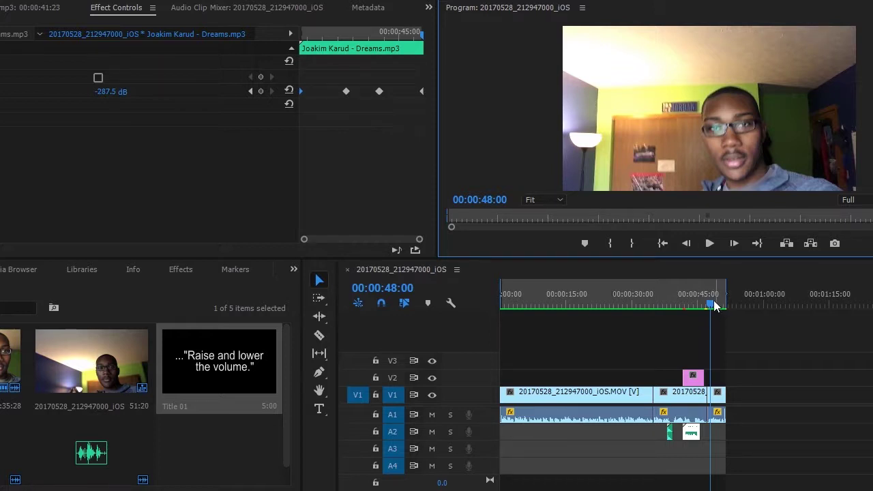
- Check the frame at 00:00:46:23 and return the playhead to 00:00:02:05, near the sequence's start
mouse_move(715, 305)
left_mouse_down()
mouse_move(683, 311)
mouse_move(705, 314)
left_mouse_up()
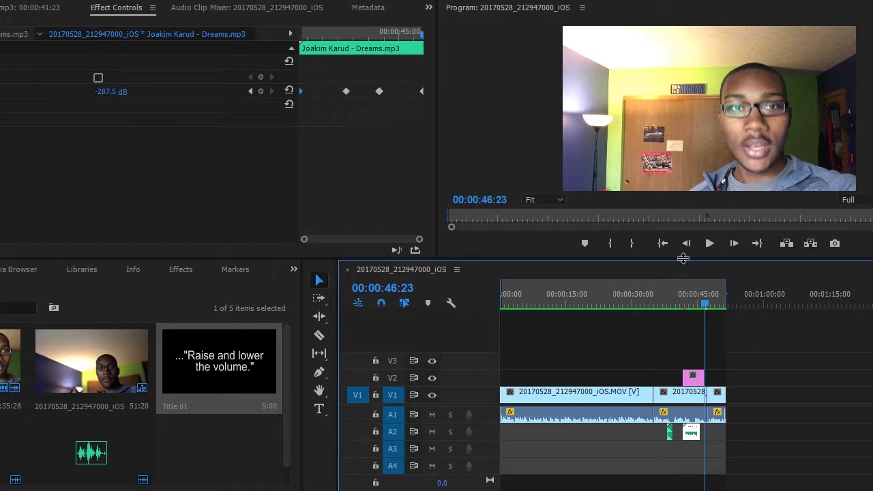
left_click(469, 216)
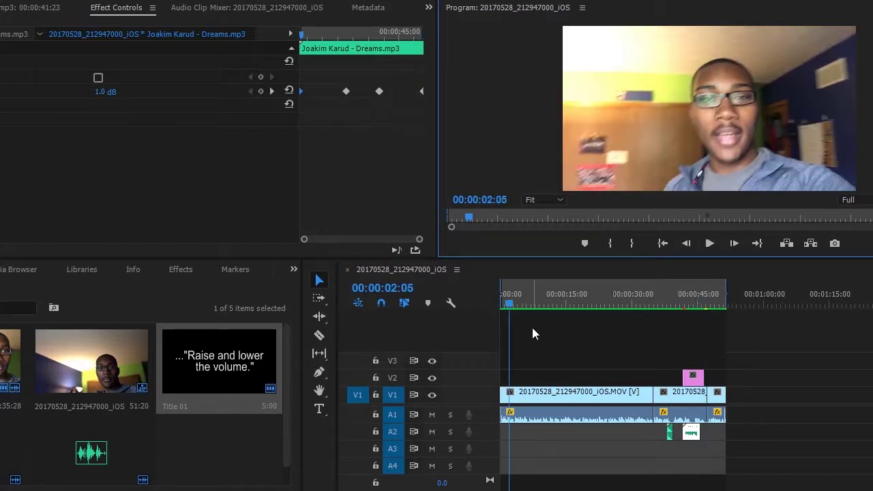